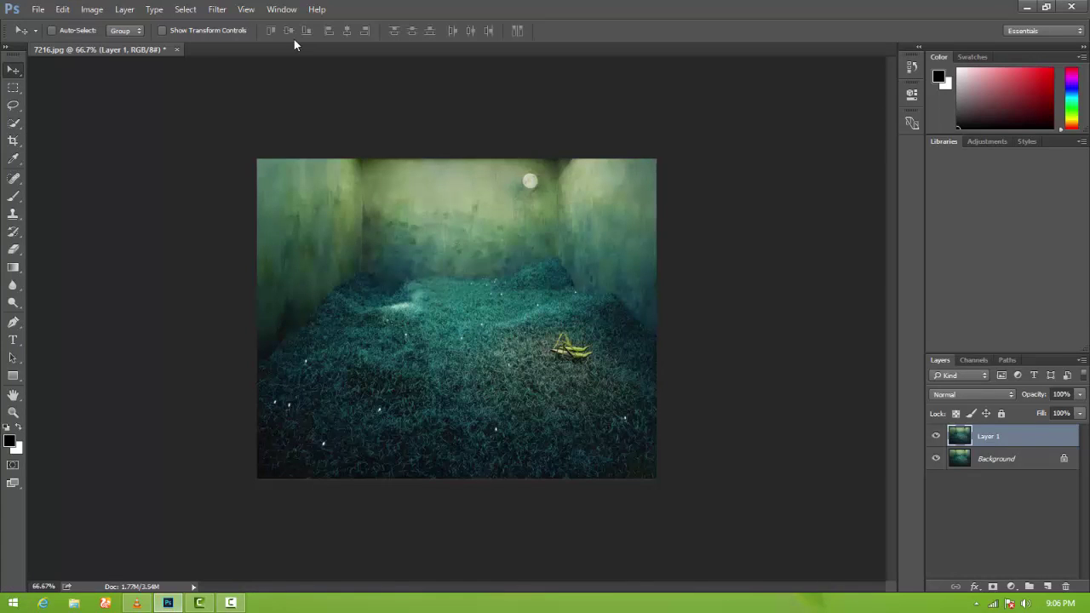
Step: Detach the 7216.jpg grassy-room document into its own floating window
{"action": "left_click_drag", "start_coordinate": [161, 50], "coordinate": [182, 100]}
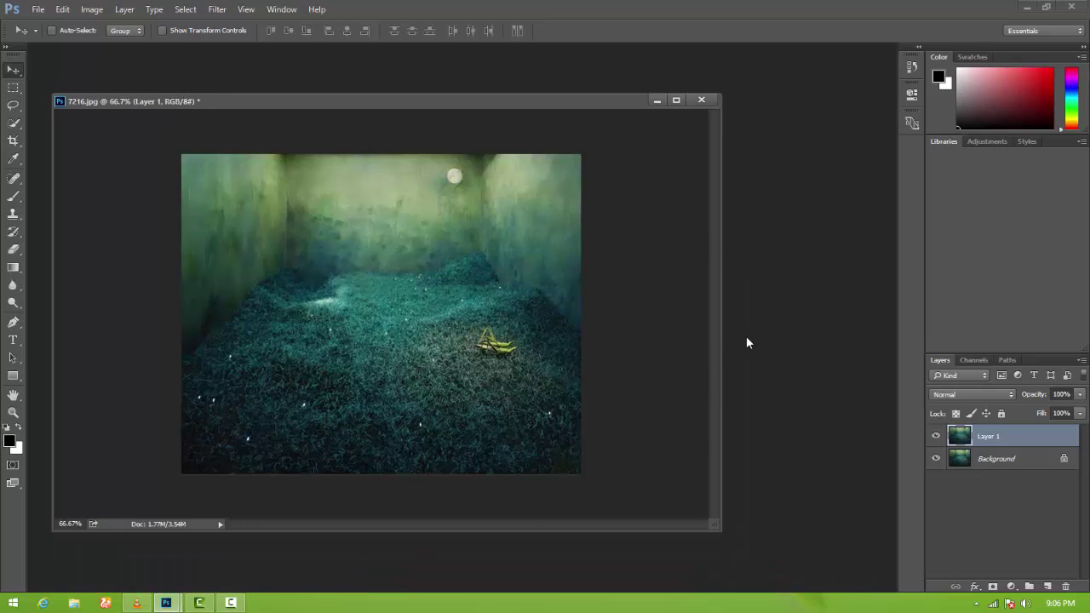
Step: Open white-wallpaper-1, the Pearl pendant image and broken-glass-pieces-png-2, floating the bulb window
{"action": "double_click", "coordinate": [746, 343]}
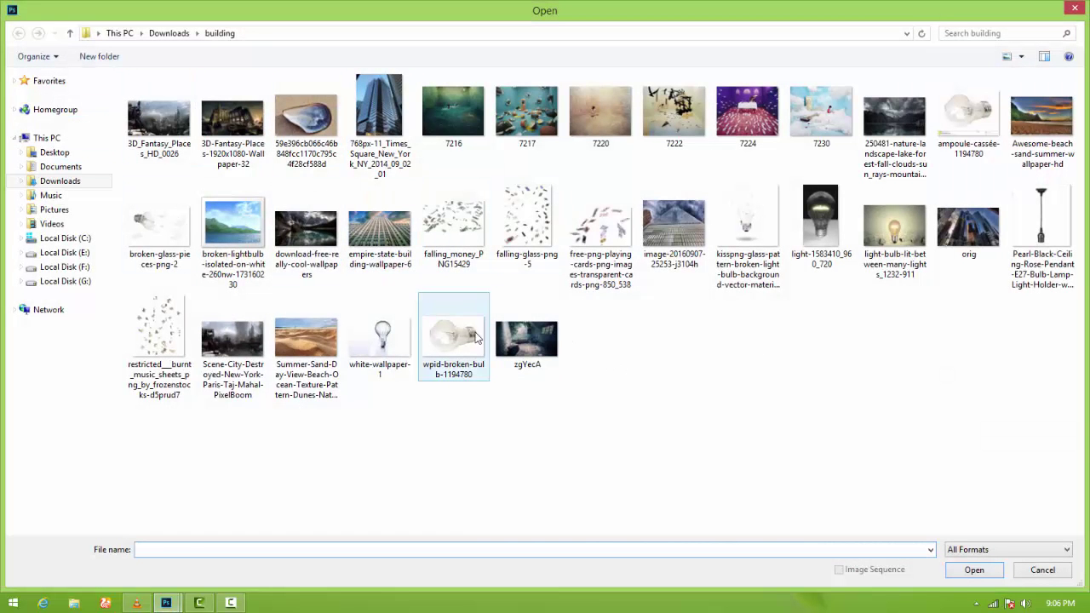
{"action": "left_click", "coordinate": [390, 332]}
{"action": "left_click", "coordinate": [1071, 221], "text": "ctrl"}
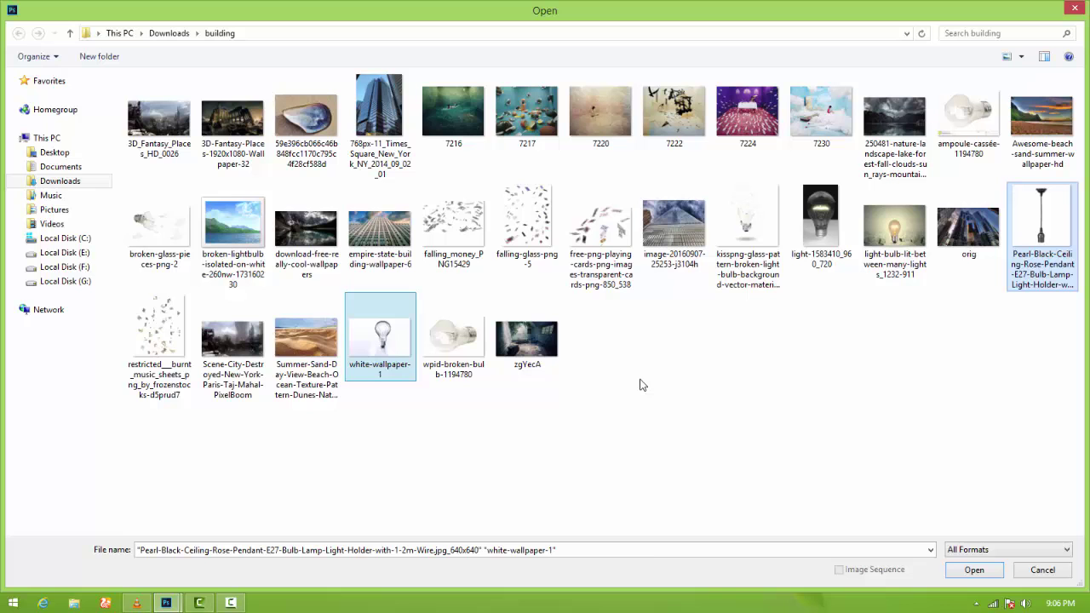
{"action": "left_click", "coordinate": [156, 232], "text": "ctrl"}
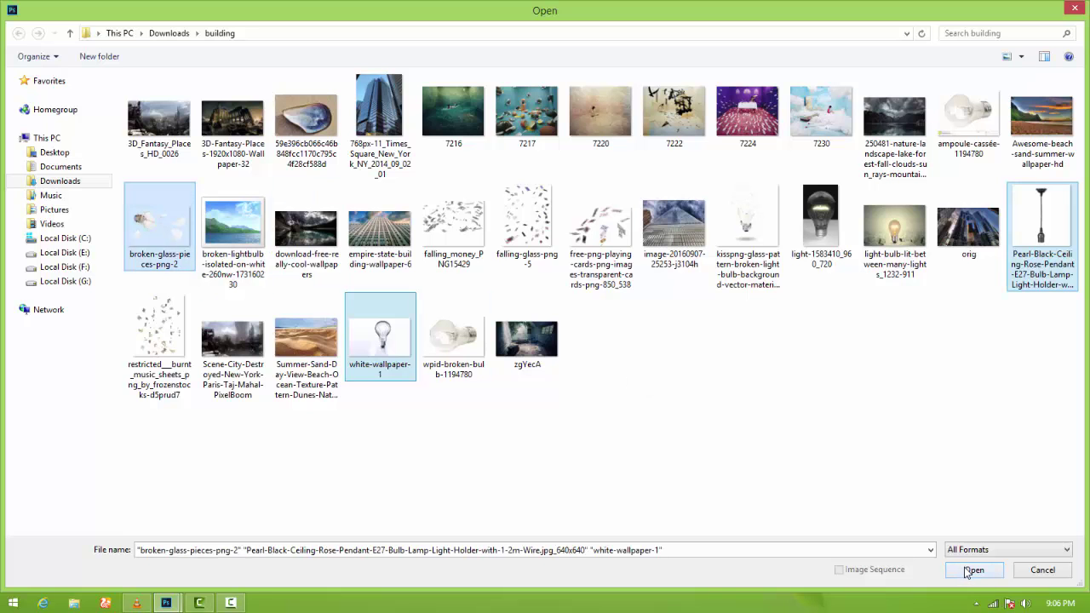
{"action": "left_click", "coordinate": [973, 570]}
{"action": "mouse_move", "coordinate": [651, 117]}
{"action": "left_mouse_down"}
{"action": "mouse_move", "coordinate": [1002, 294]}
{"action": "mouse_move", "coordinate": [518, 75]}
{"action": "left_mouse_up"}
Step: Select the black pendant lamp holder with Quick Selection (brush size 6) and copy it to a layer
{"action": "key", "text": "w"}
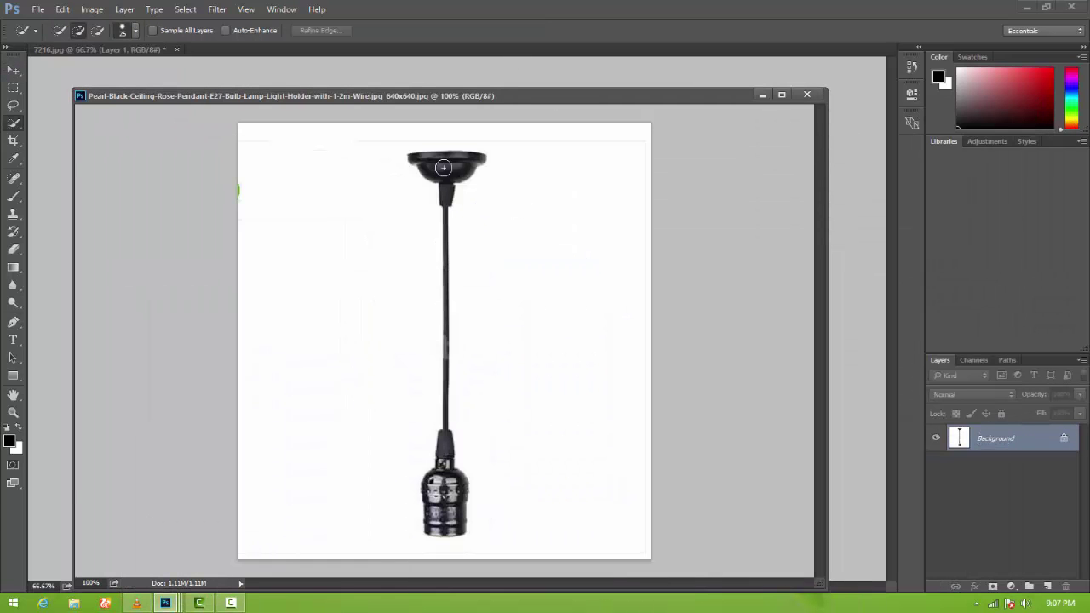
{"action": "key", "text": "bracketleft"}
{"action": "key", "text": "bracketleft"}
{"action": "key", "text": "bracketleft"}
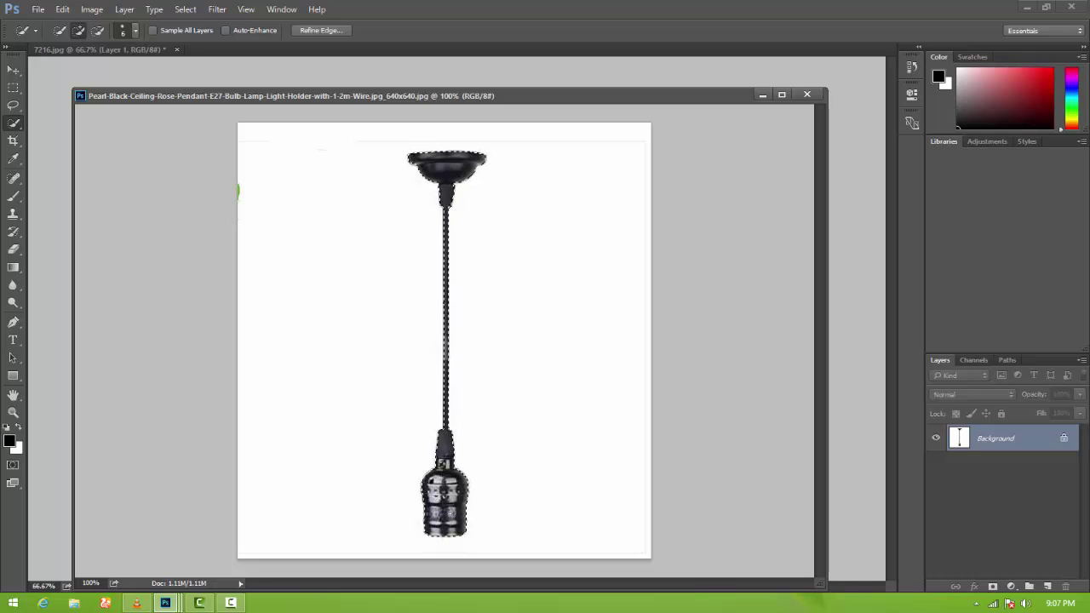
{"action": "key", "text": "ctrl+j"}
Step: Drag the lamp holder into 7216.jpg as Layer 2, hanging from the ceiling
{"action": "key", "text": "v"}
{"action": "left_click_drag", "start_coordinate": [506, 96], "coordinate": [550, 468]}
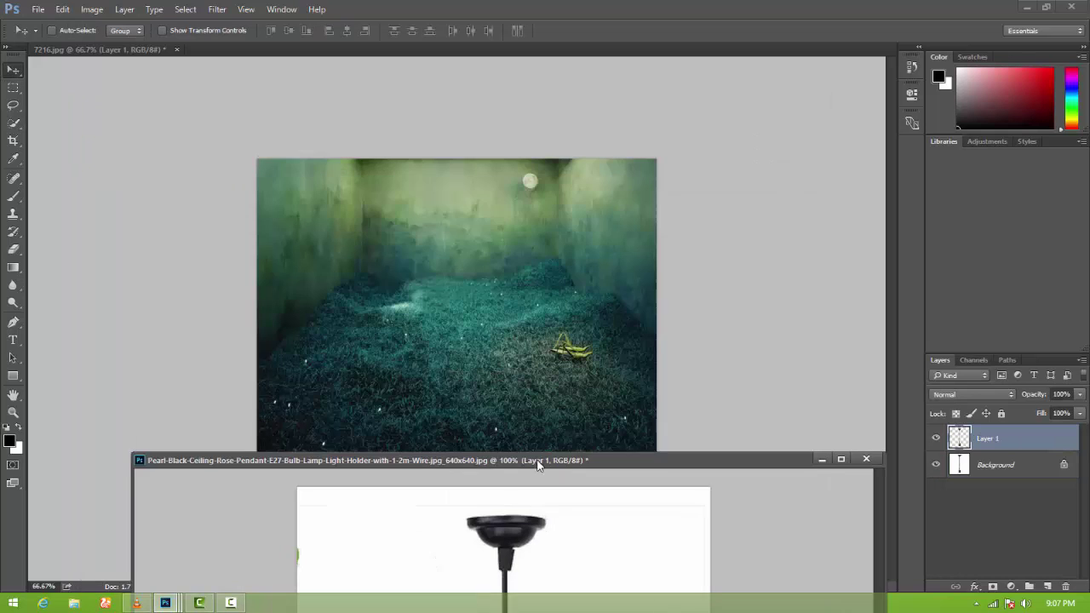
{"action": "left_click_drag", "start_coordinate": [959, 438], "coordinate": [462, 219]}
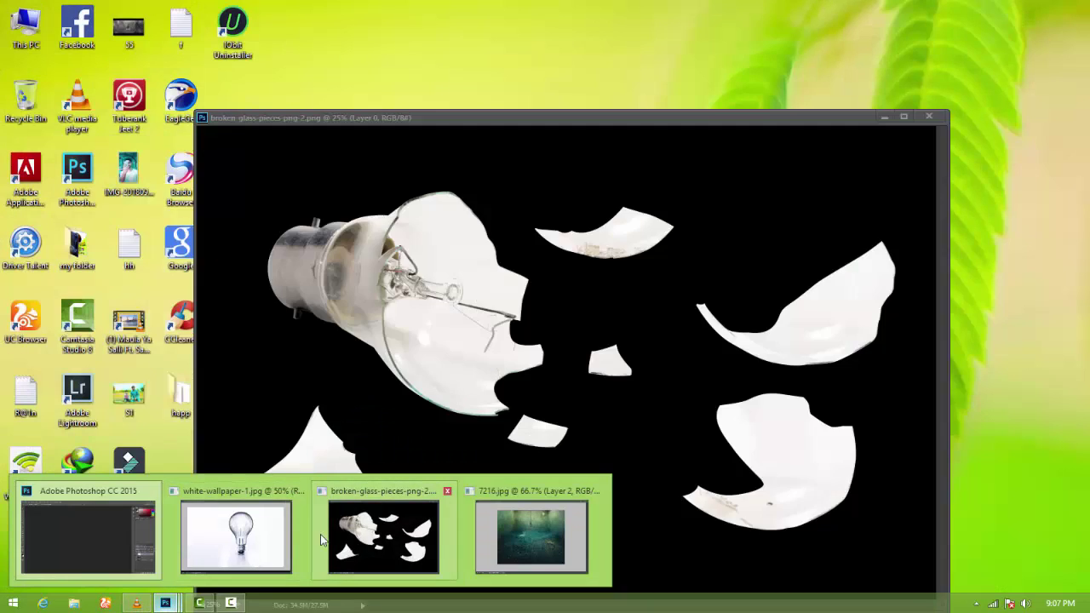
{"action": "left_click", "coordinate": [236, 536]}
Step: Quick-select the light bulb, trim its base, and copy it to its own layer
{"action": "key", "text": "w"}
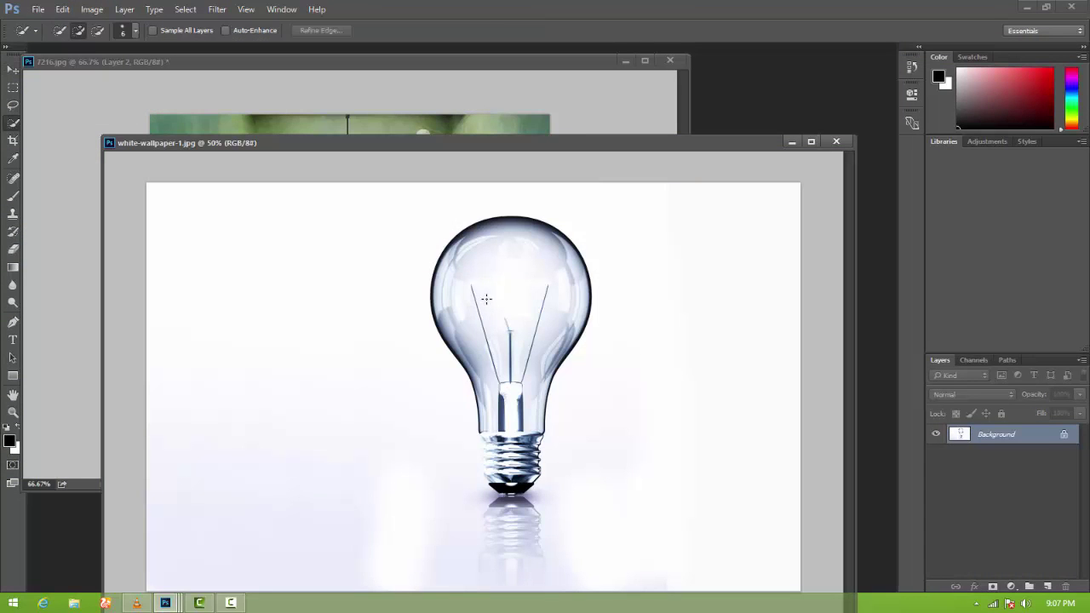
{"action": "left_click_drag", "start_coordinate": [508, 262], "coordinate": [498, 443]}
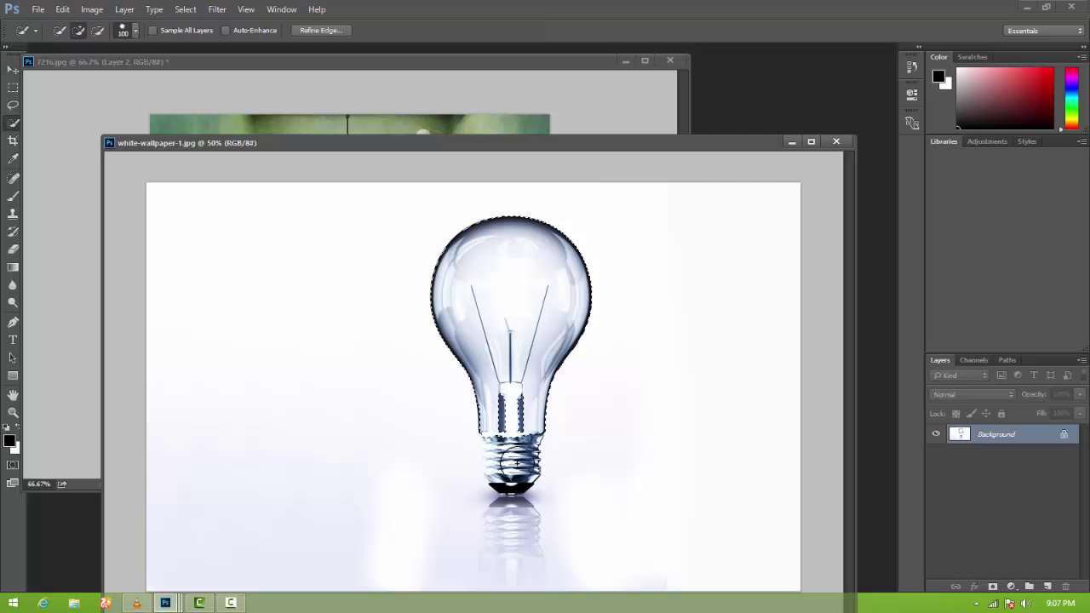
{"action": "key", "text": "bracketright"}
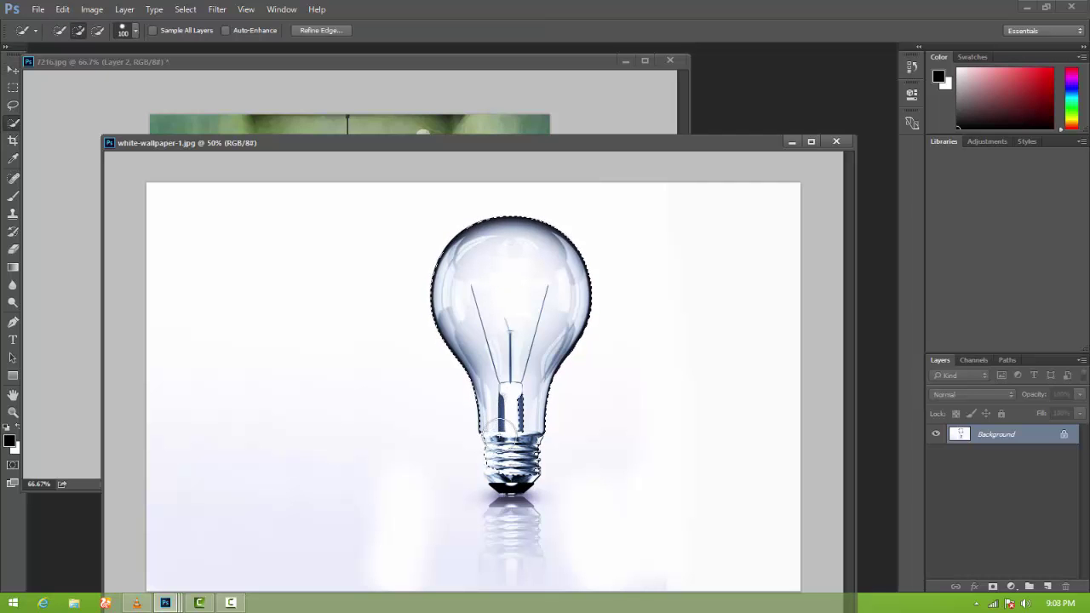
{"action": "mouse_move", "coordinate": [463, 445]}
{"action": "left_mouse_down"}
{"action": "mouse_move", "coordinate": [504, 475]}
{"action": "mouse_move", "coordinate": [515, 469]}
{"action": "left_mouse_up"}
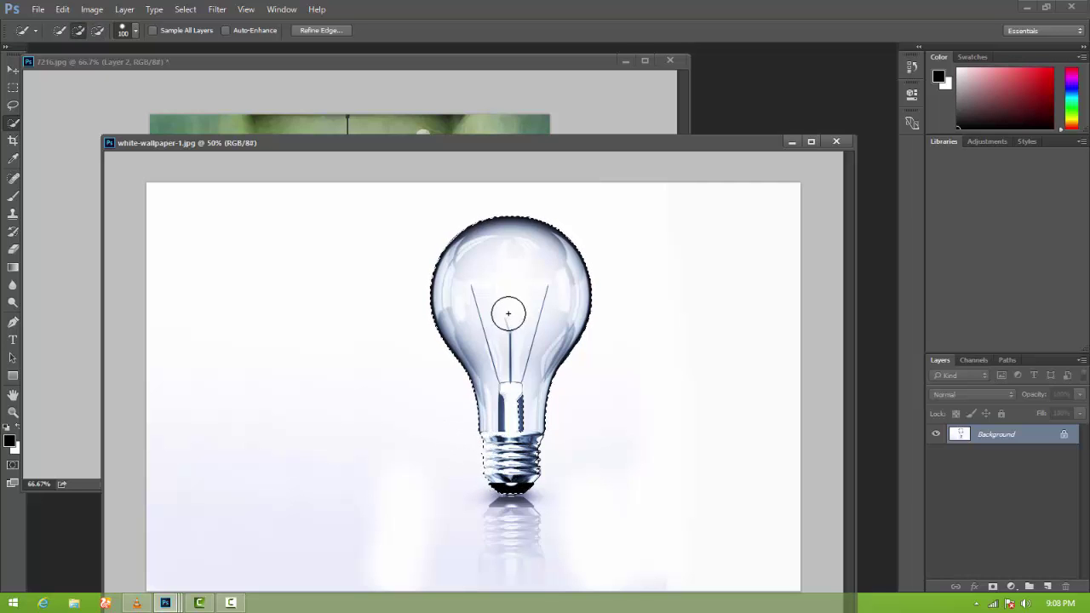
{"action": "key", "text": "ctrl+j"}
Step: Drag the bulb into 7216.jpg as Layer 3 and close white-wallpaper-1 without saving
{"action": "key", "text": "v"}
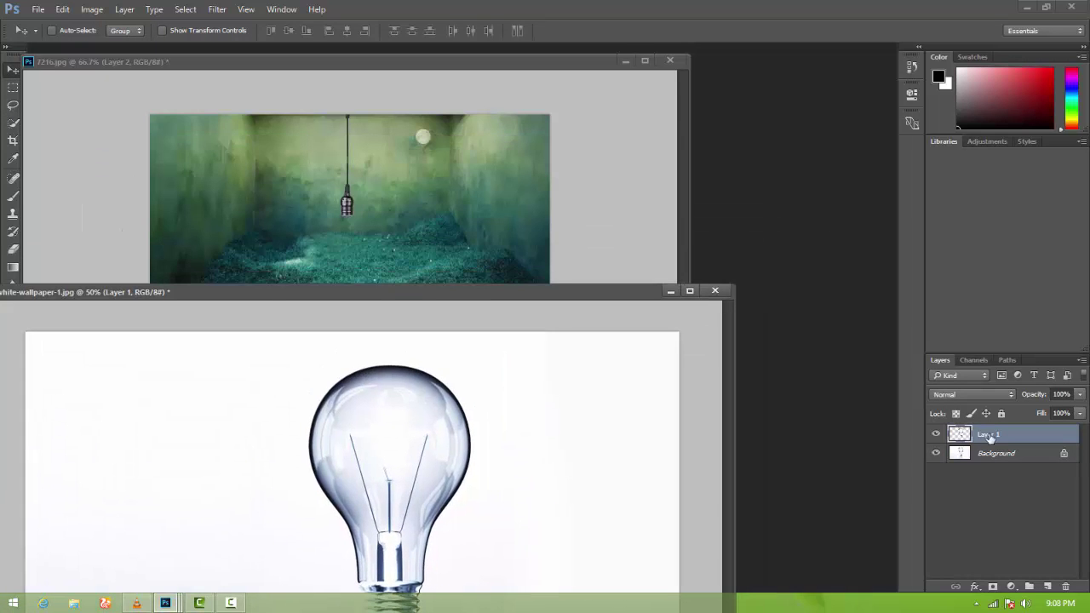
{"action": "left_click_drag", "start_coordinate": [989, 436], "coordinate": [511, 225]}
{"action": "left_click", "coordinate": [715, 291]}
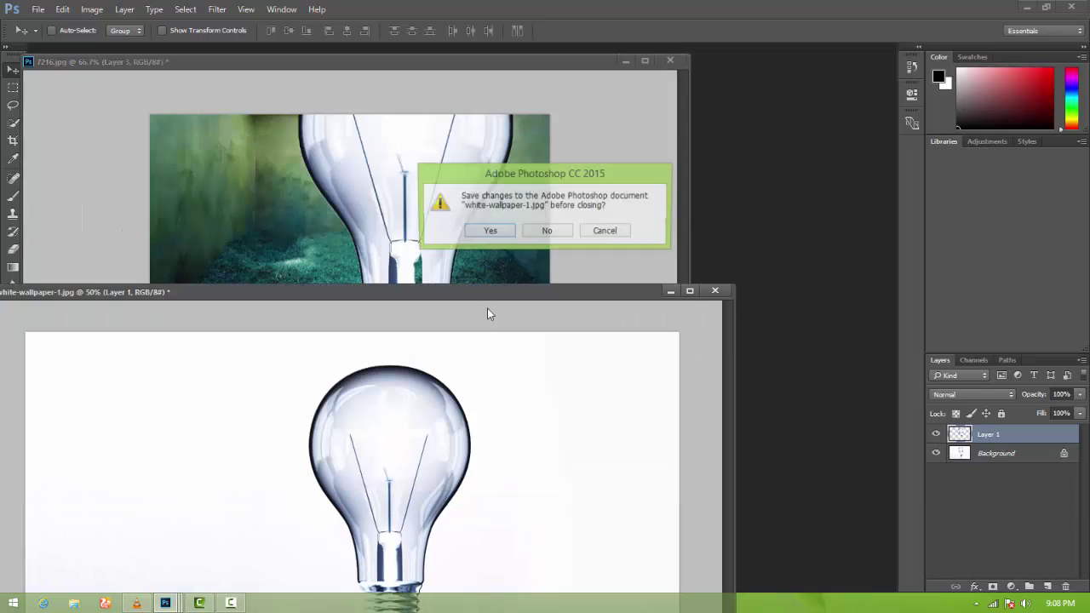
{"action": "left_click", "coordinate": [546, 231]}
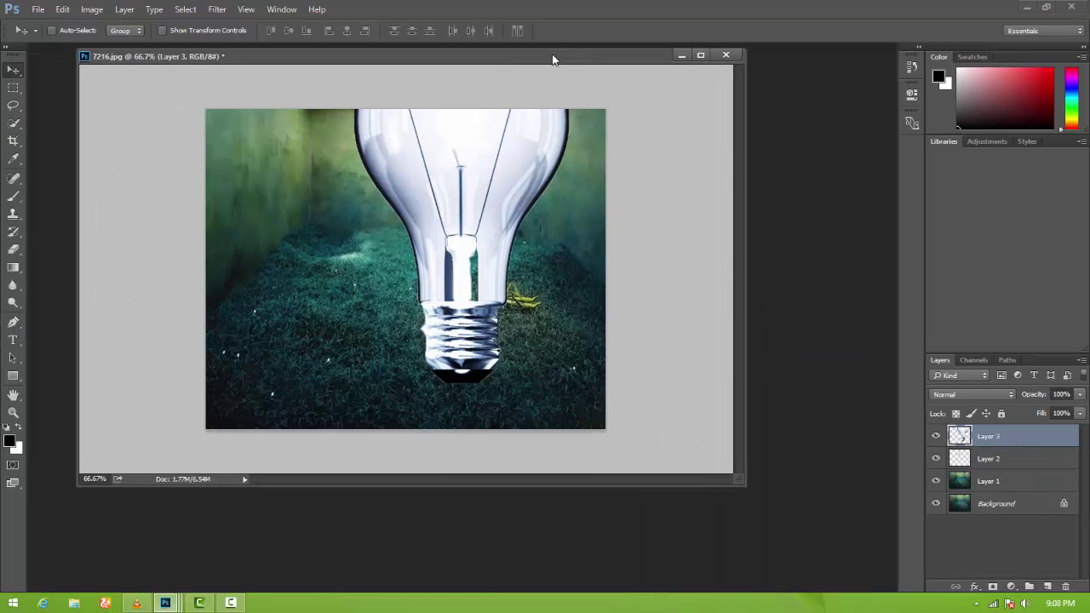
{"action": "left_click_drag", "start_coordinate": [496, 60], "coordinate": [552, 51]}
Step: Shrink the bulb, layer it below the holder, and fit its top into the socket
{"action": "key", "text": "ctrl+t"}
{"action": "left_click_drag", "start_coordinate": [619, 61], "coordinate": [398, 449]}
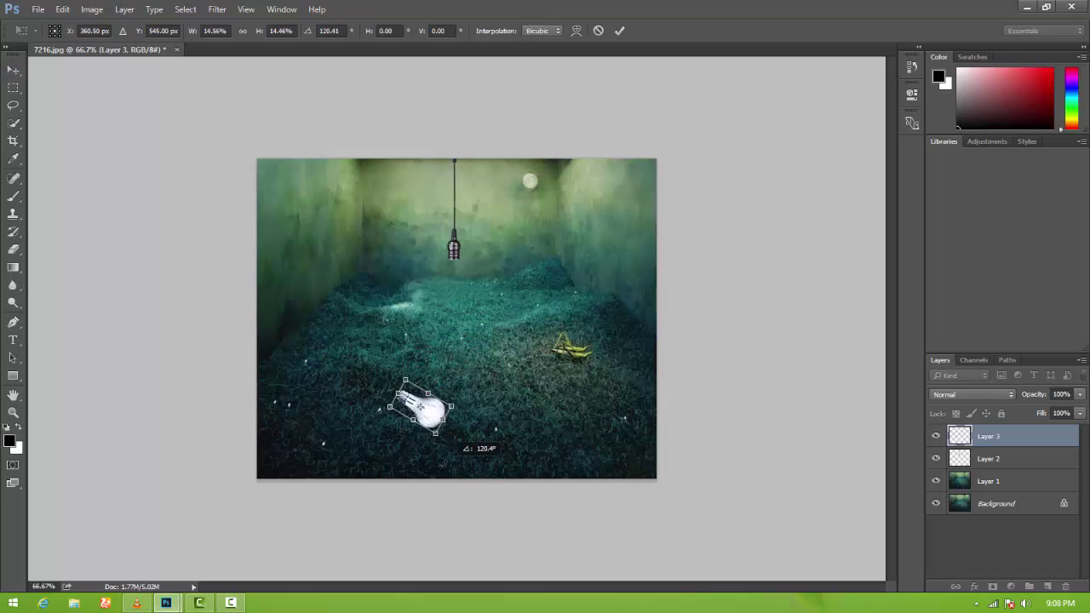
{"action": "left_click", "coordinate": [13, 70]}
{"action": "key", "text": "Return"}
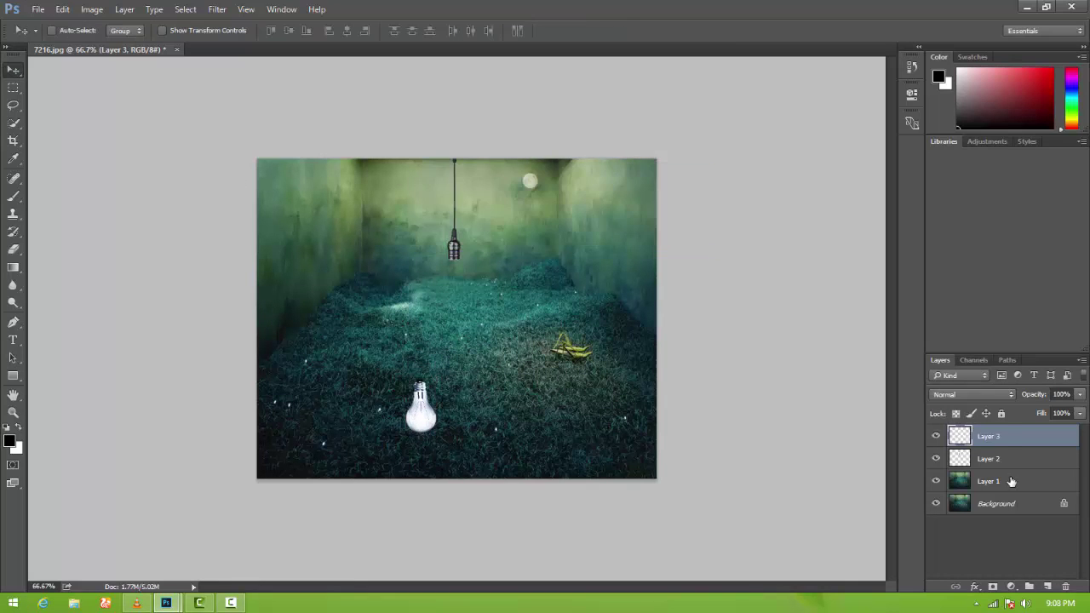
{"action": "left_click_drag", "start_coordinate": [988, 436], "coordinate": [987, 464]}
{"action": "left_click_drag", "start_coordinate": [442, 415], "coordinate": [456, 290]}
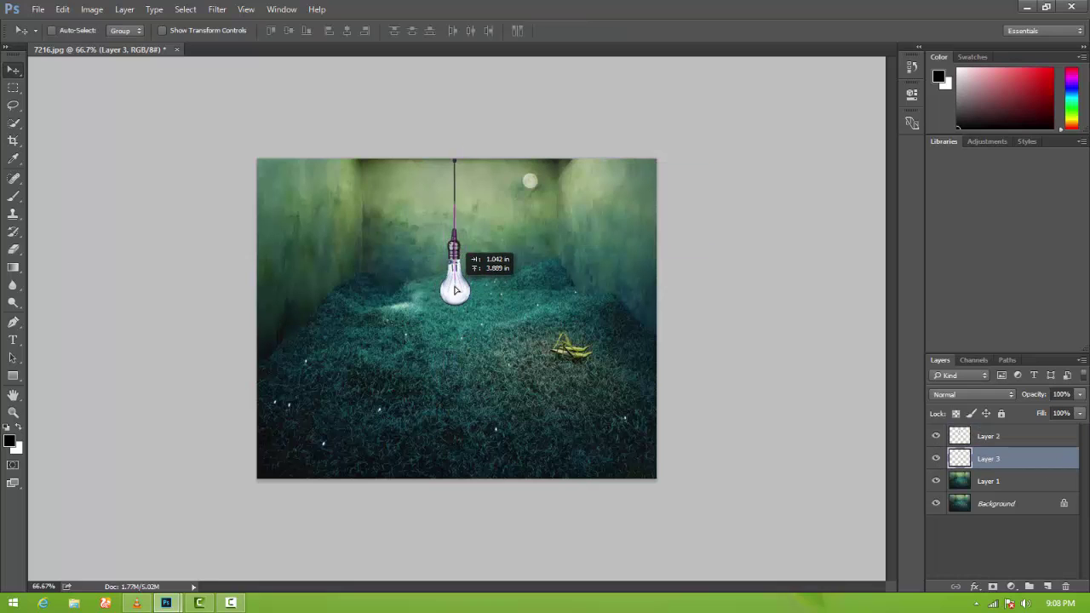
Step: Rotate the bulb about 1.3° under the socket and apply the transformation
{"action": "key", "text": "ctrl+t"}
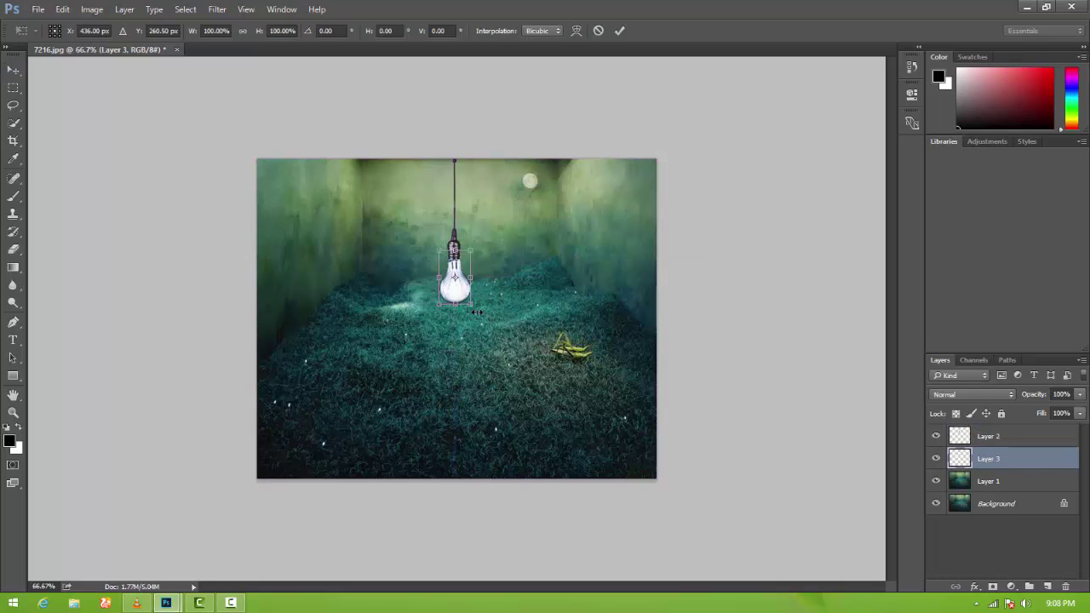
{"action": "mouse_move", "coordinate": [456, 277]}
{"action": "left_mouse_down"}
{"action": "mouse_move", "coordinate": [592, 358]}
{"action": "mouse_move", "coordinate": [560, 361]}
{"action": "left_mouse_up"}
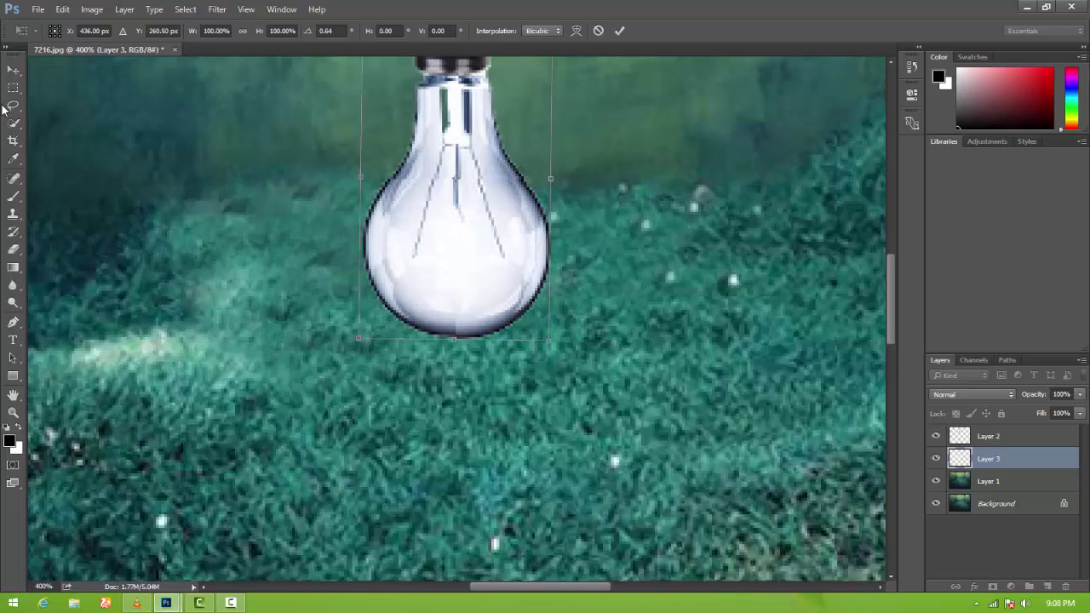
{"action": "left_click", "coordinate": [13, 70]}
{"action": "left_click", "coordinate": [494, 231]}
{"action": "scroll", "coordinate": [412, 318], "scroll_direction": "down", "scroll_amount": 4}
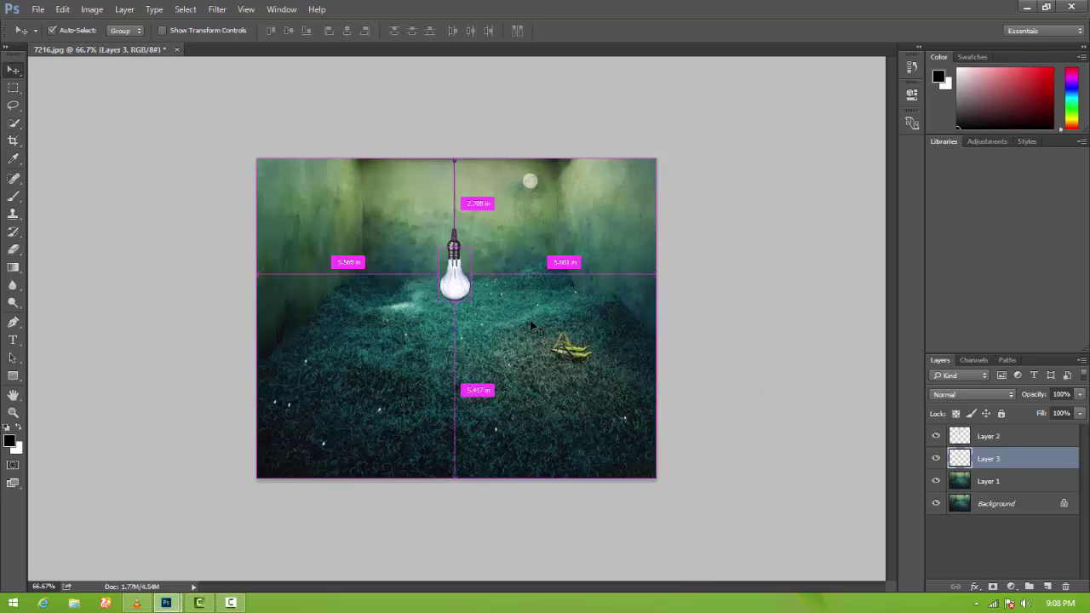
{"action": "key", "text": "ctrl+t"}
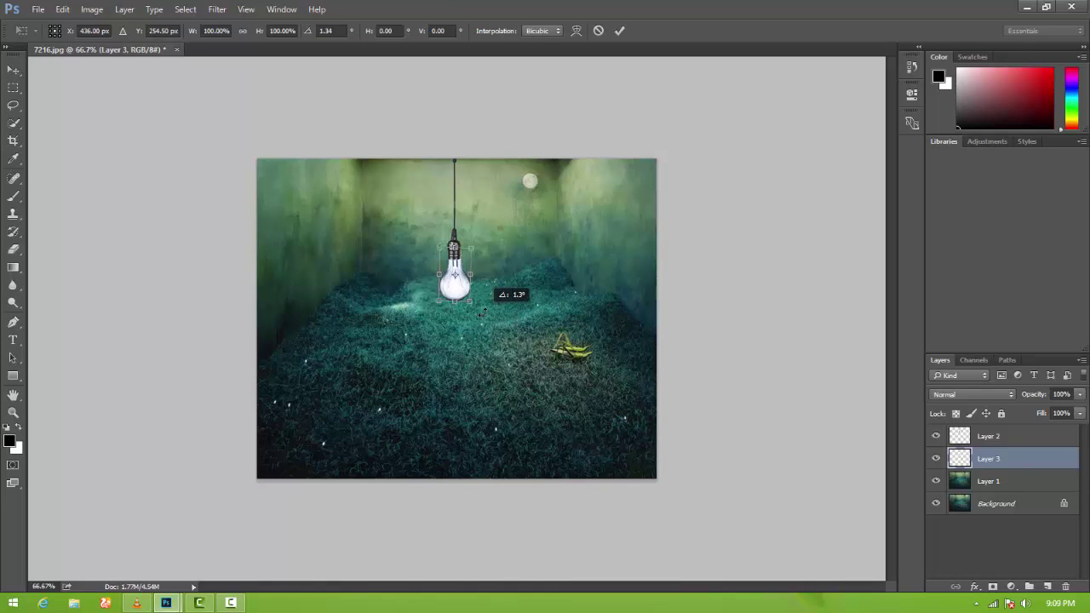
{"action": "key", "text": "v"}
{"action": "left_click", "coordinate": [496, 231]}
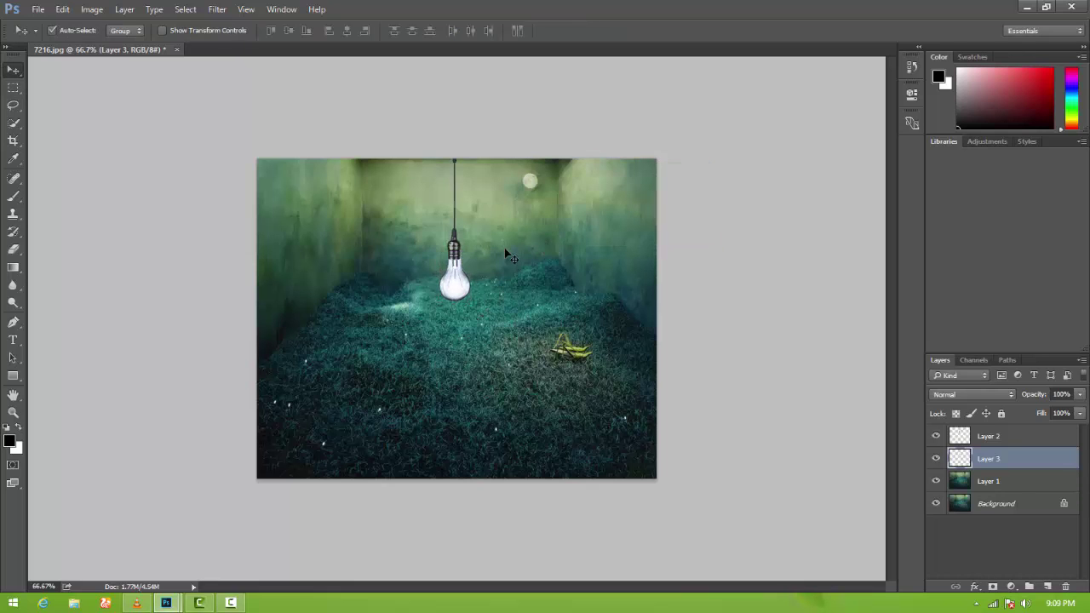
Step: Warp the light bulb at 200% zoom and apply the warp
{"action": "key", "text": "ctrl+t"}
{"action": "left_click", "coordinate": [576, 31]}
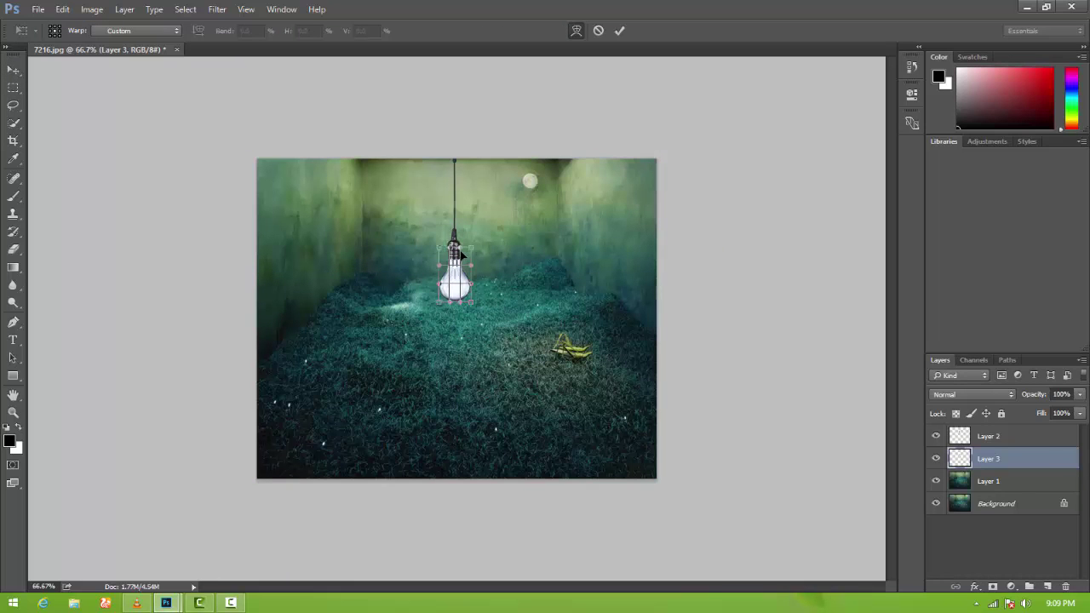
{"action": "key", "text": "ctrl+plus"}
{"action": "key", "text": "ctrl+plus"}
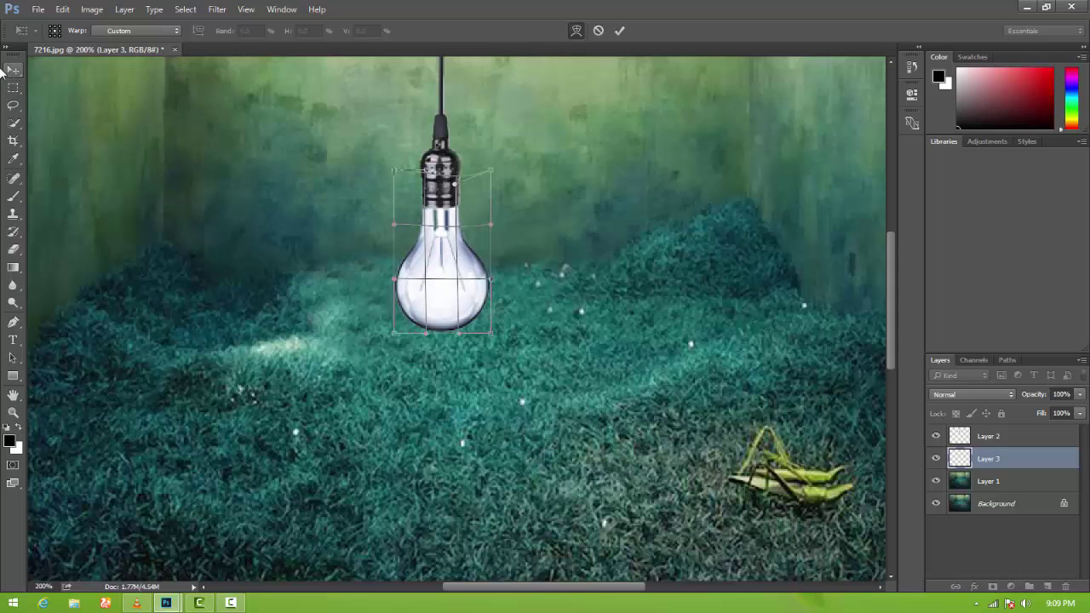
{"action": "key", "text": "v"}
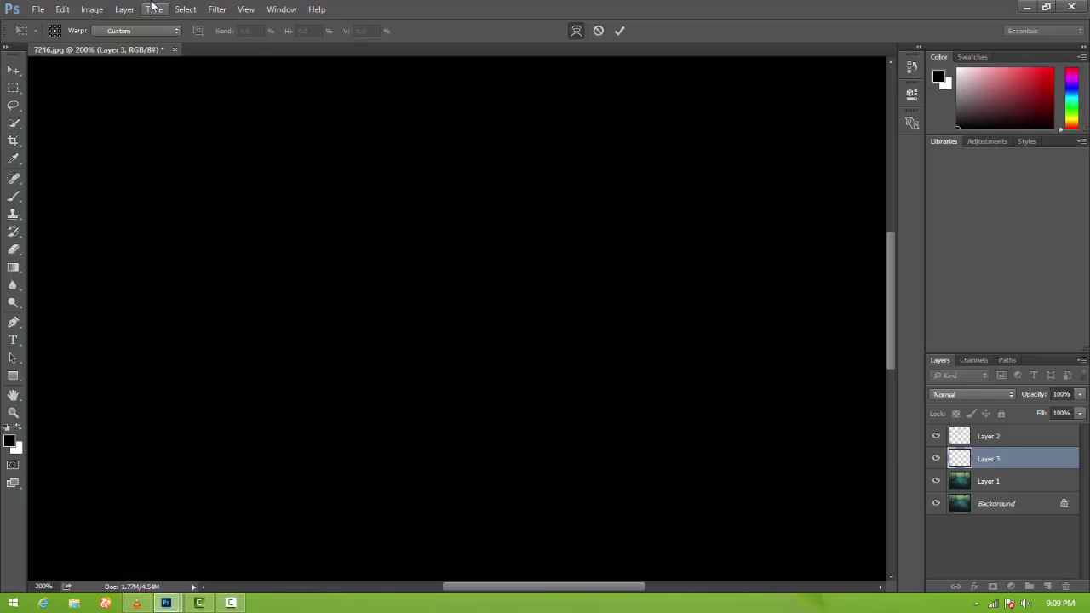
{"action": "left_click", "coordinate": [480, 231]}
Step: Fit the room image in view and open the frightened man photo
{"action": "key", "text": "ctrl+minus"}
{"action": "key", "text": "ctrl+minus"}
{"action": "key", "text": "ctrl+minus"}
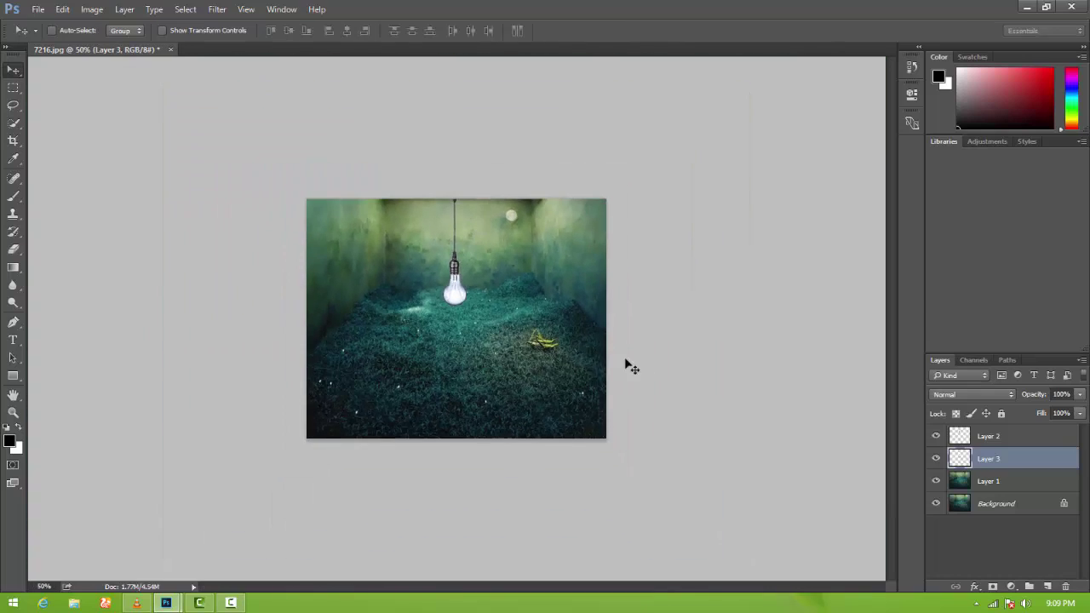
{"action": "key", "text": "ctrl+o"}
{"action": "key", "text": "Return"}
Step: Quick-select the frightened man: torso, raised hand, head and legs
{"action": "left_click_drag", "start_coordinate": [223, 89], "coordinate": [525, 162]}
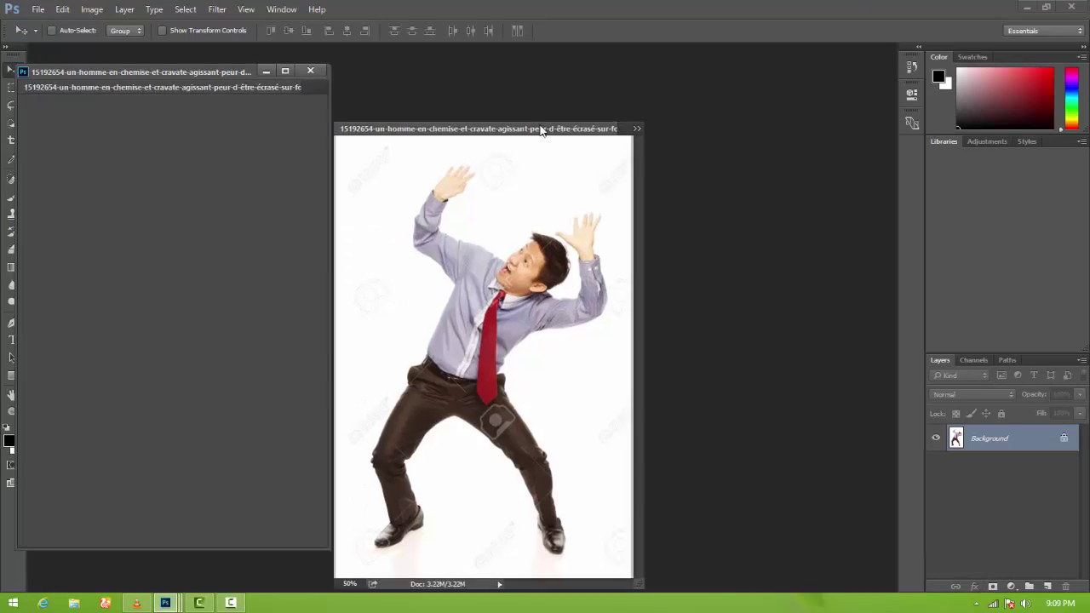
{"action": "key", "text": "w"}
{"action": "left_click_drag", "start_coordinate": [524, 289], "coordinate": [554, 231]}
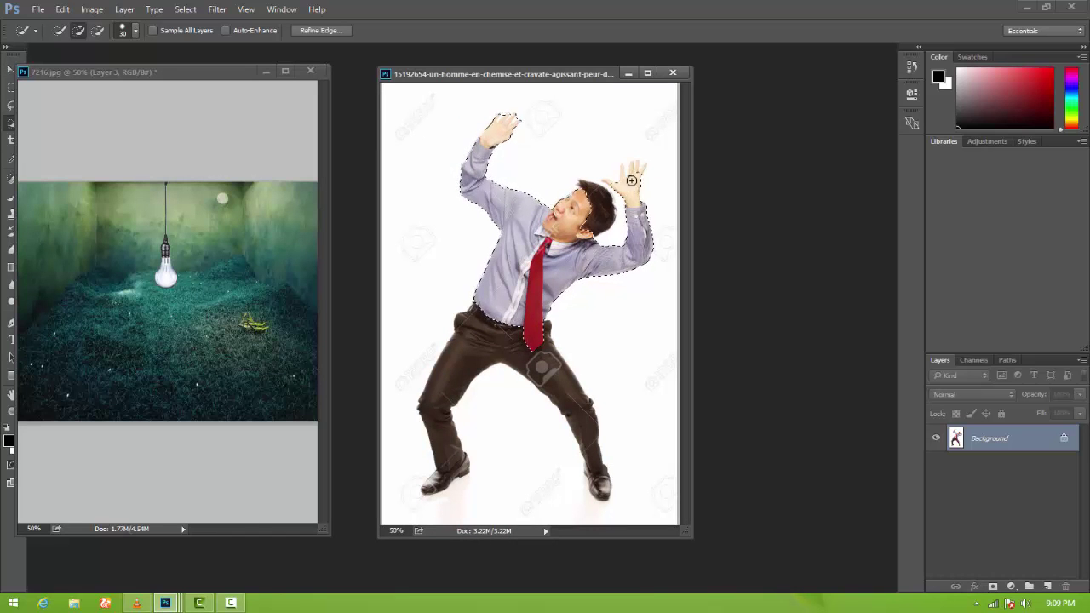
{"action": "mouse_move", "coordinate": [637, 167]}
{"action": "left_mouse_down"}
{"action": "mouse_move", "coordinate": [625, 187]}
{"action": "mouse_move", "coordinate": [591, 187]}
{"action": "left_mouse_up"}
{"action": "left_click", "coordinate": [583, 187]}
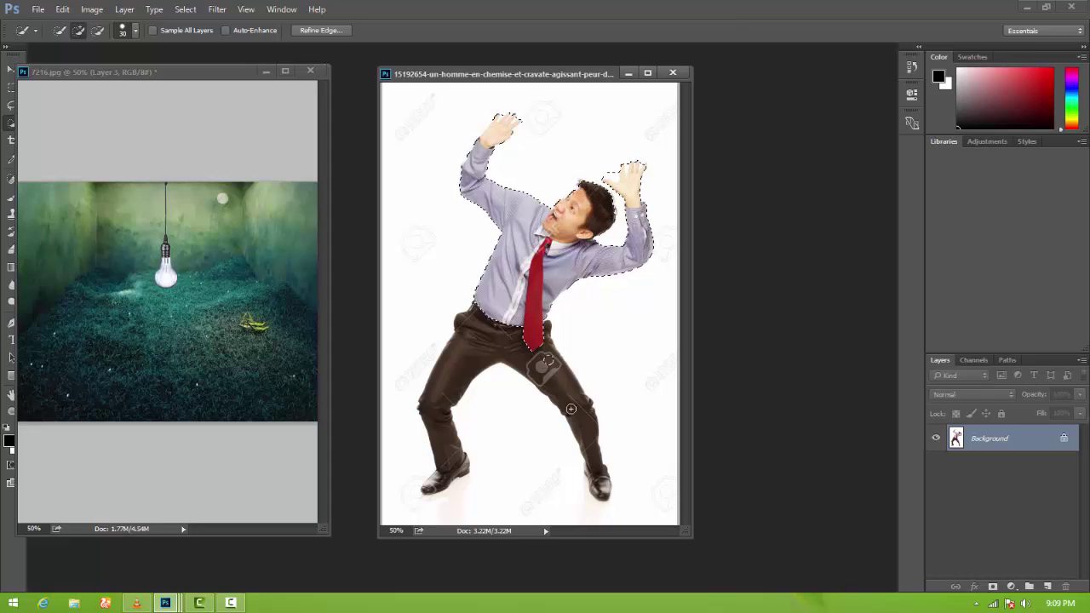
{"action": "mouse_move", "coordinate": [389, 348]}
{"action": "left_mouse_down"}
{"action": "mouse_move", "coordinate": [445, 432]}
{"action": "mouse_move", "coordinate": [456, 475]}
{"action": "left_mouse_up"}
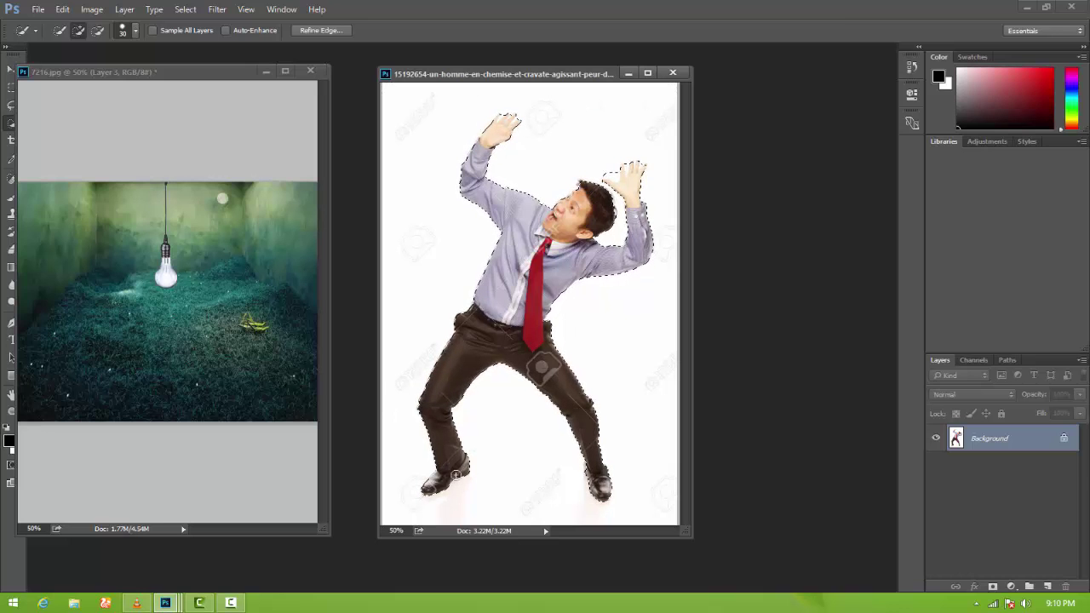
Step: Move the man into 7216.jpg, close his photo, and shrink him onto the grass
{"action": "key", "text": "ctrl+j"}
{"action": "key", "text": "v"}
{"action": "left_click_drag", "start_coordinate": [530, 274], "coordinate": [232, 266]}
{"action": "left_click", "coordinate": [675, 68]}
{"action": "left_click", "coordinate": [545, 246]}
{"action": "left_click_drag", "start_coordinate": [213, 71], "coordinate": [502, 51]}
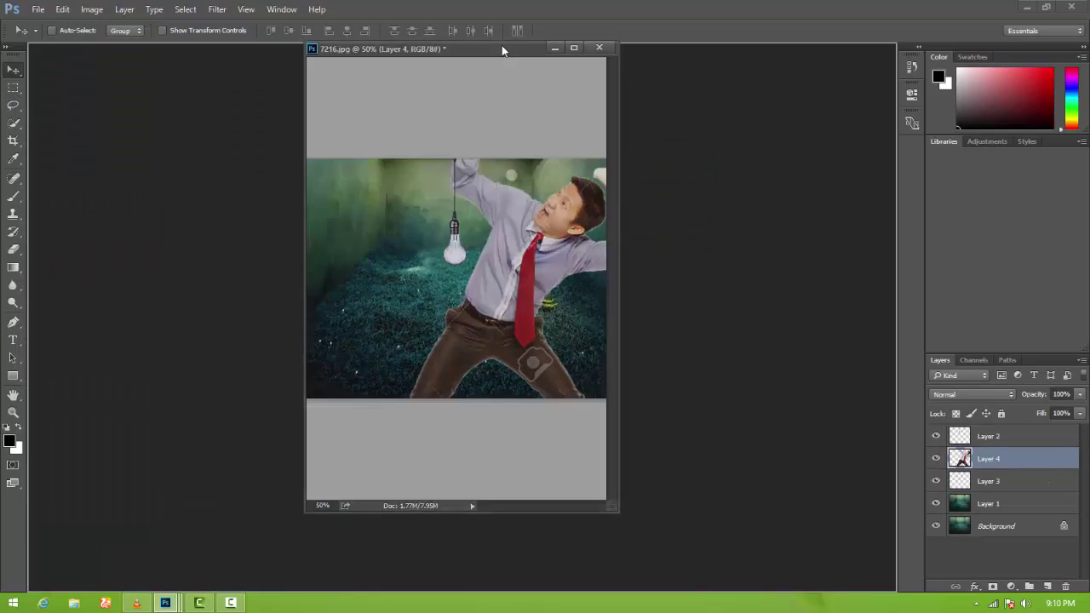
{"action": "key", "text": "ctrl+t"}
{"action": "mouse_move", "coordinate": [642, 146]}
{"action": "left_mouse_down"}
{"action": "mouse_move", "coordinate": [503, 384]}
{"action": "mouse_move", "coordinate": [535, 238]}
{"action": "mouse_move", "coordinate": [481, 332]}
{"action": "left_mouse_up"}
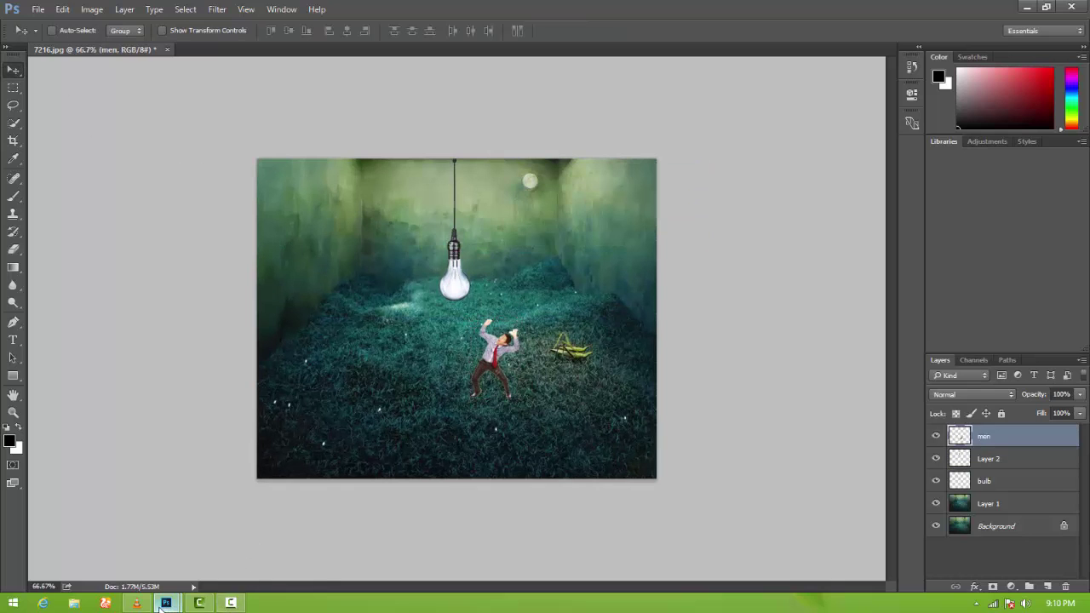
Step: Marquee-select the middle-right shard in the broken glass image
{"action": "left_click", "coordinate": [252, 524]}
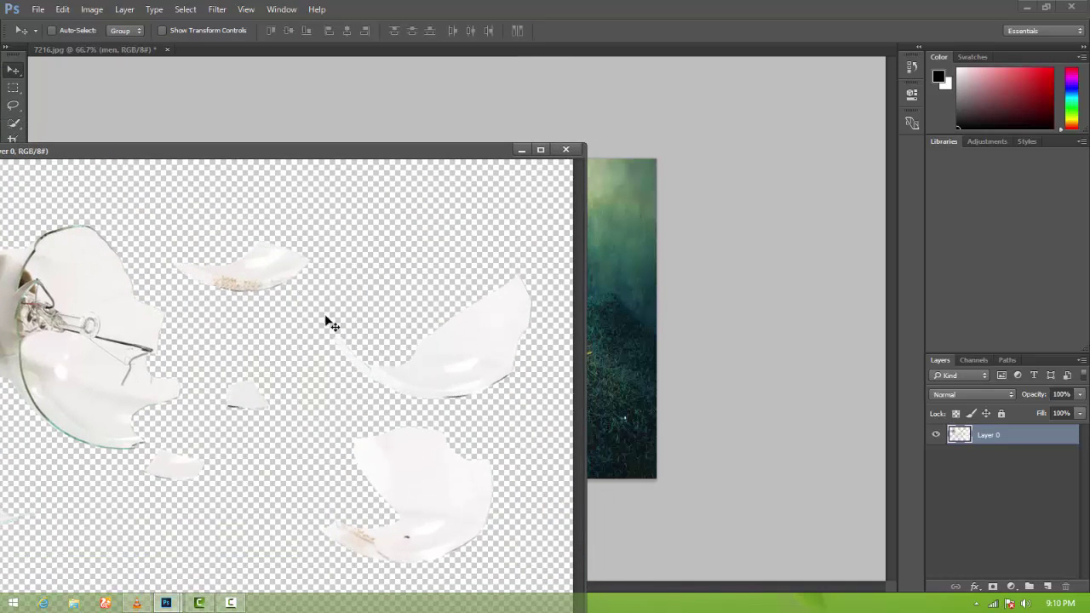
{"action": "left_click", "coordinate": [13, 87]}
{"action": "left_click_drag", "start_coordinate": [537, 239], "coordinate": [331, 400]}
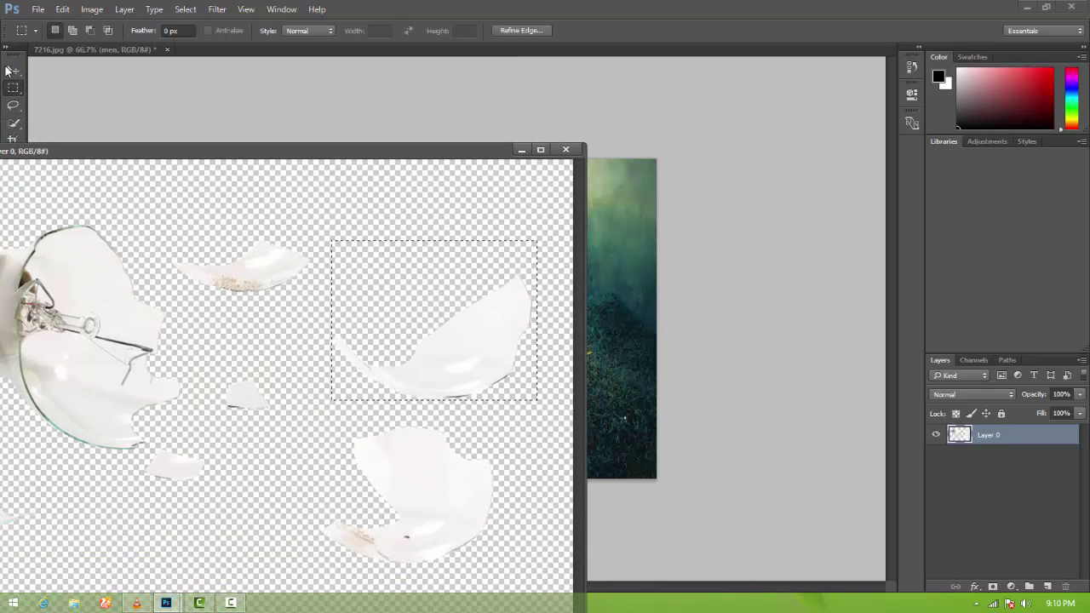
Step: Copy the shard into the room and shrink it beside the bulb
{"action": "key", "text": "v"}
{"action": "left_click_drag", "start_coordinate": [442, 340], "coordinate": [554, 309]}
{"action": "key", "text": "ctrl+t"}
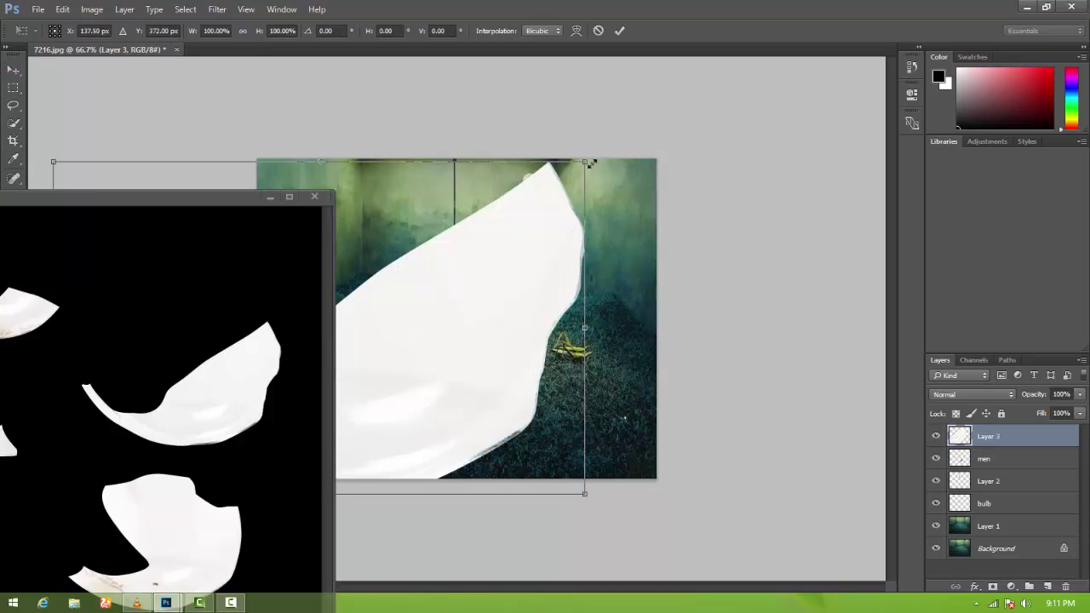
{"action": "left_click_drag", "start_coordinate": [591, 162], "coordinate": [354, 323]}
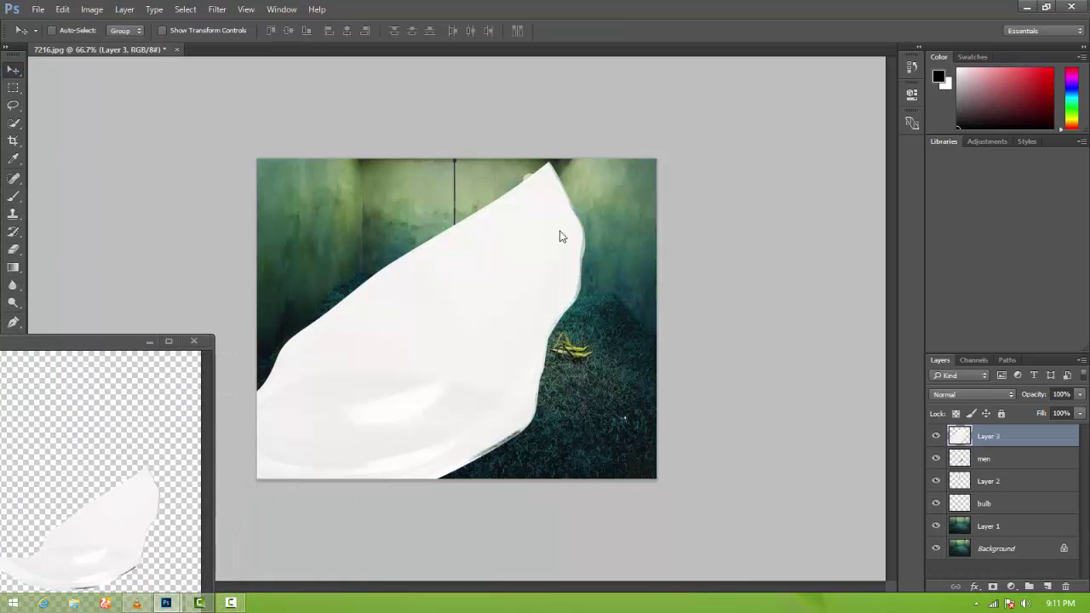
{"action": "mouse_move", "coordinate": [583, 162]}
{"action": "left_mouse_down"}
{"action": "mouse_move", "coordinate": [500, 258]}
{"action": "mouse_move", "coordinate": [513, 292]}
{"action": "left_mouse_up"}
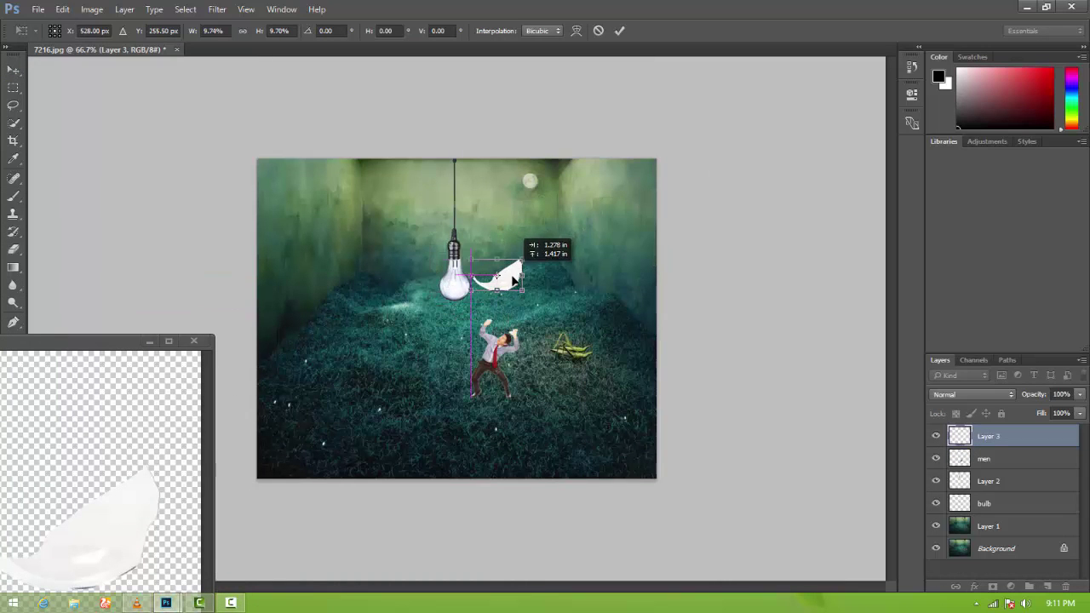
{"action": "key", "text": "Return"}
Step: Tilt the shard slightly and commit the rotation
{"action": "key", "text": "ctrl+t"}
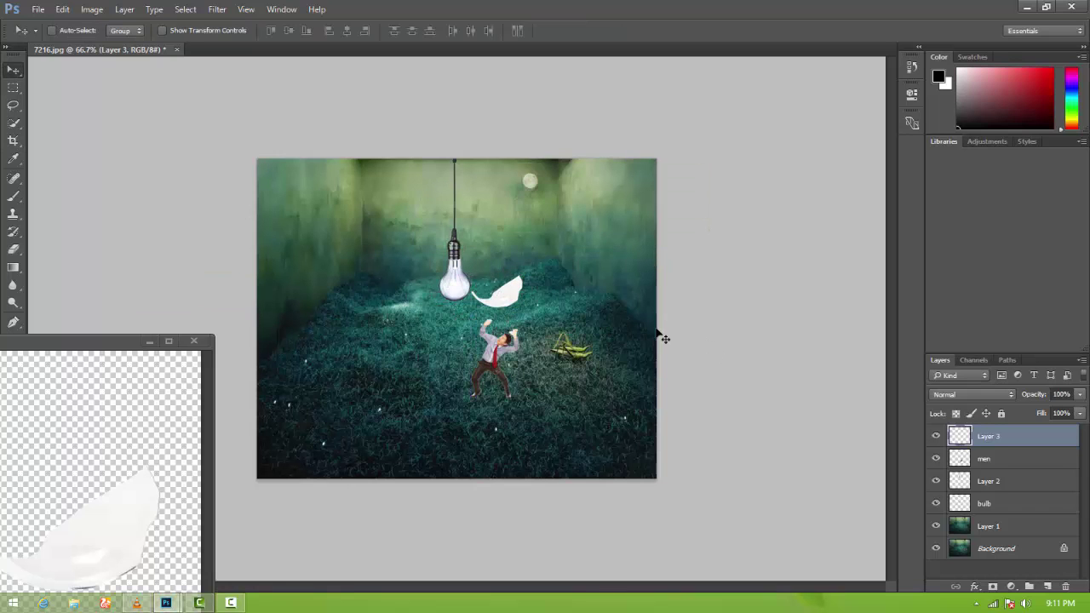
{"action": "left_click_drag", "start_coordinate": [656, 332], "coordinate": [617, 285]}
{"action": "key", "text": "m"}
{"action": "key", "text": "Return"}
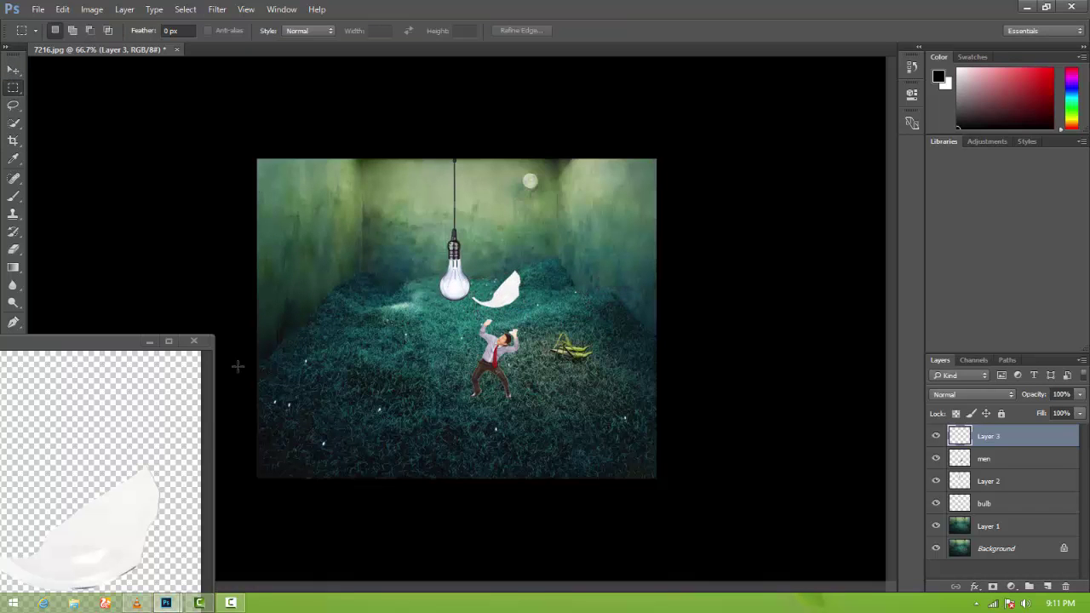
Step: Marquee-select a second shard in the broken glass image
{"action": "left_click_drag", "start_coordinate": [127, 349], "coordinate": [176, 250]}
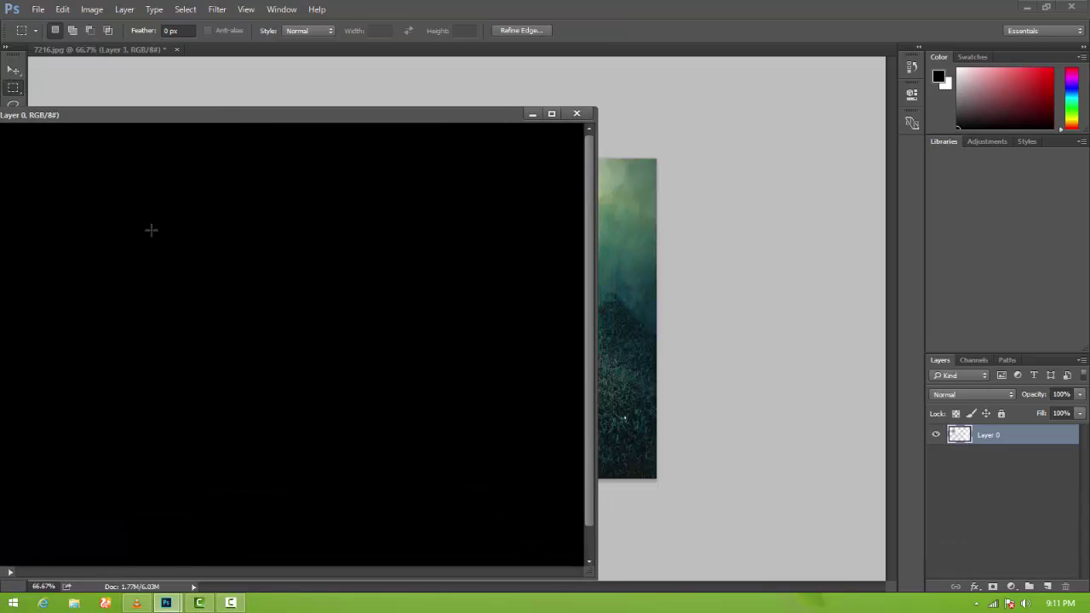
{"action": "left_click_drag", "start_coordinate": [173, 204], "coordinate": [324, 262]}
{"action": "left_click_drag", "start_coordinate": [217, 120], "coordinate": [1, 191]}
{"action": "mouse_move", "coordinate": [73, 304]}
{"action": "left_mouse_down"}
{"action": "mouse_move", "coordinate": [255, 324]}
{"action": "mouse_move", "coordinate": [473, 387]}
{"action": "left_mouse_up"}
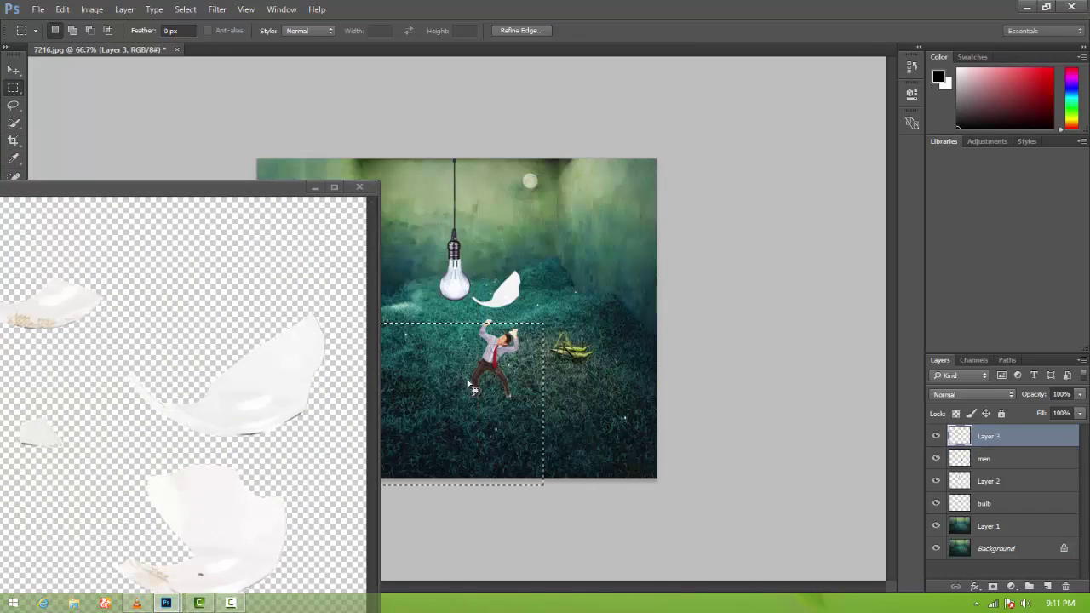
{"action": "left_click", "coordinate": [272, 224]}
Step: Copy the second shard into the room as Layer 4, shrunk to about 45%
{"action": "key", "text": "v"}
{"action": "mouse_move", "coordinate": [269, 228]}
{"action": "left_mouse_down"}
{"action": "mouse_move", "coordinate": [313, 309]}
{"action": "mouse_move", "coordinate": [429, 337]}
{"action": "left_mouse_up"}
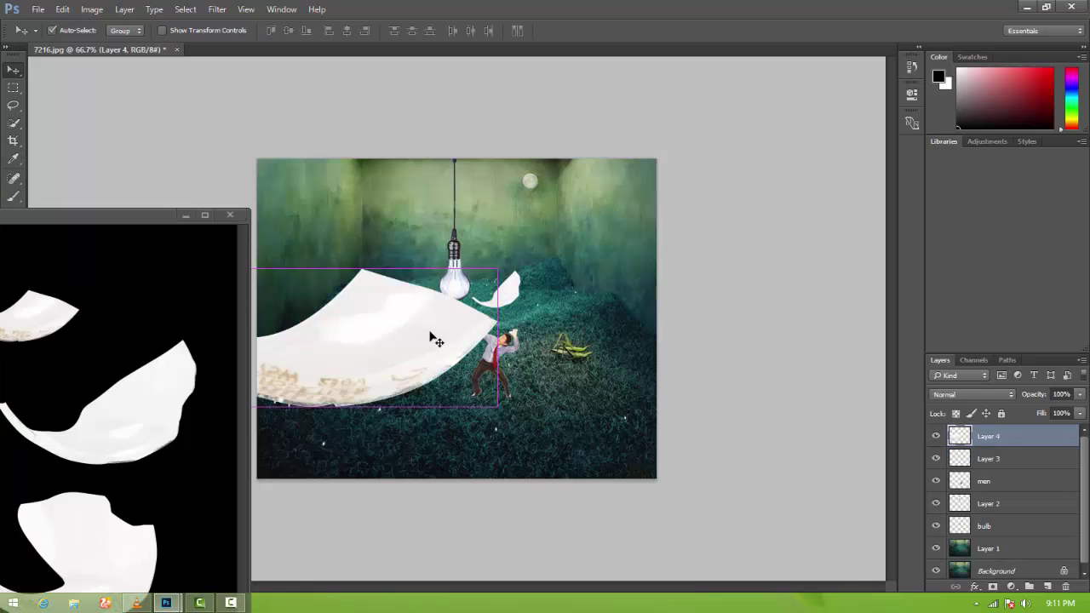
{"action": "key", "text": "ctrl+t"}
{"action": "mouse_move", "coordinate": [485, 276]}
{"action": "left_mouse_down"}
{"action": "mouse_move", "coordinate": [302, 358]}
{"action": "mouse_move", "coordinate": [443, 375]}
{"action": "mouse_move", "coordinate": [375, 385]}
{"action": "mouse_move", "coordinate": [448, 359]}
{"action": "left_mouse_up"}
{"action": "key", "text": "Return"}
{"action": "left_click_drag", "start_coordinate": [244, 212], "coordinate": [669, 125]}
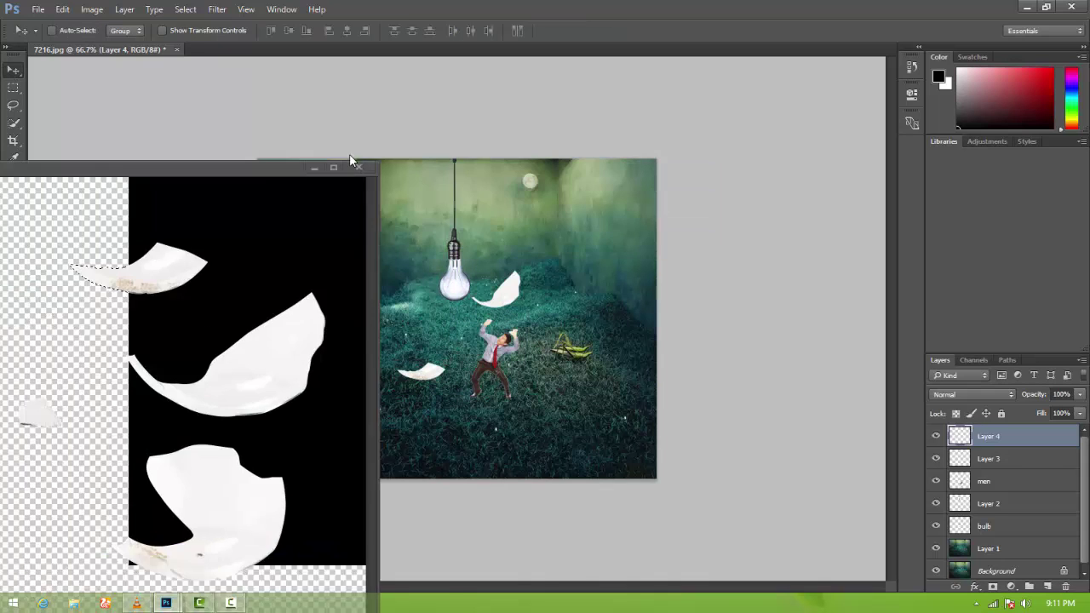
Step: Copy another small shard into the room image and resize it
{"action": "key", "text": "m"}
{"action": "left_click", "coordinate": [305, 424]}
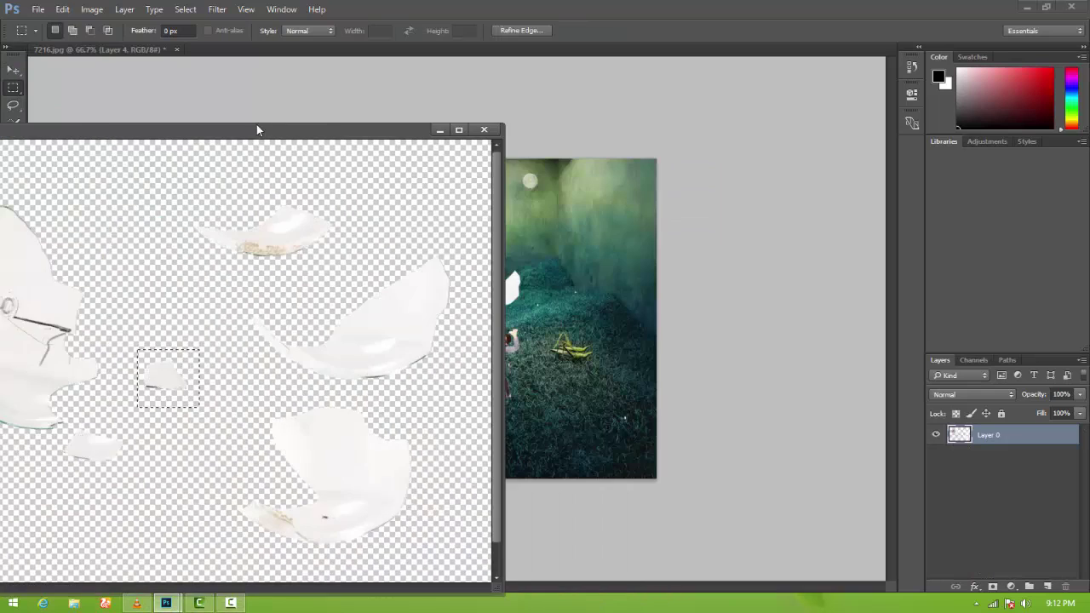
{"action": "left_click_drag", "start_coordinate": [493, 132], "coordinate": [179, 126]}
{"action": "left_click", "coordinate": [13, 69]}
{"action": "mouse_move", "coordinate": [34, 365]}
{"action": "left_mouse_down"}
{"action": "mouse_move", "coordinate": [435, 385]}
{"action": "mouse_move", "coordinate": [426, 387]}
{"action": "mouse_move", "coordinate": [396, 327]}
{"action": "left_mouse_up"}
{"action": "key", "text": "ctrl+t"}
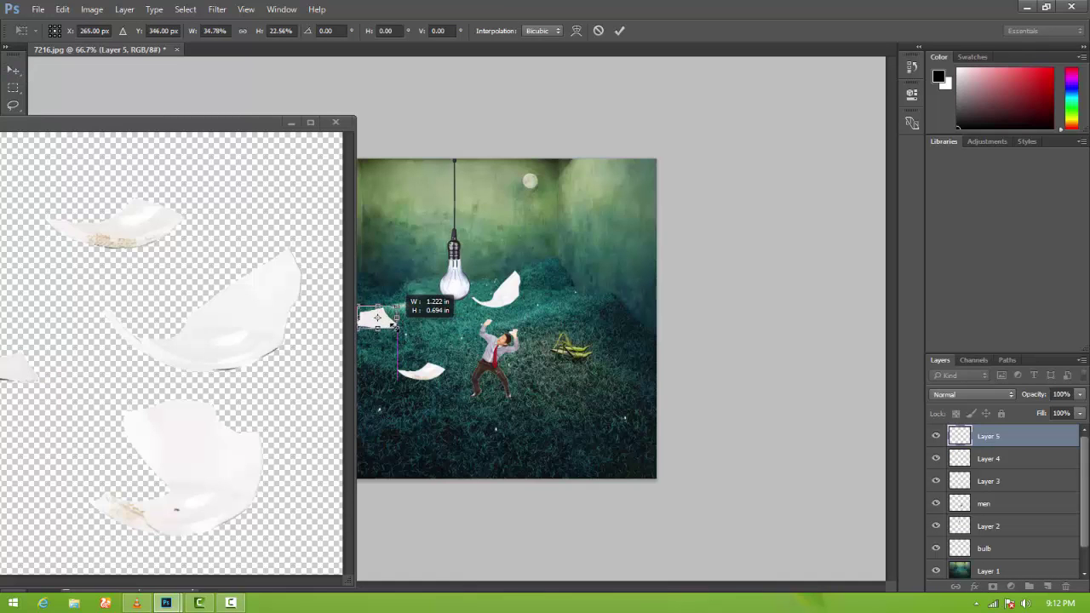
{"action": "left_click", "coordinate": [13, 70]}
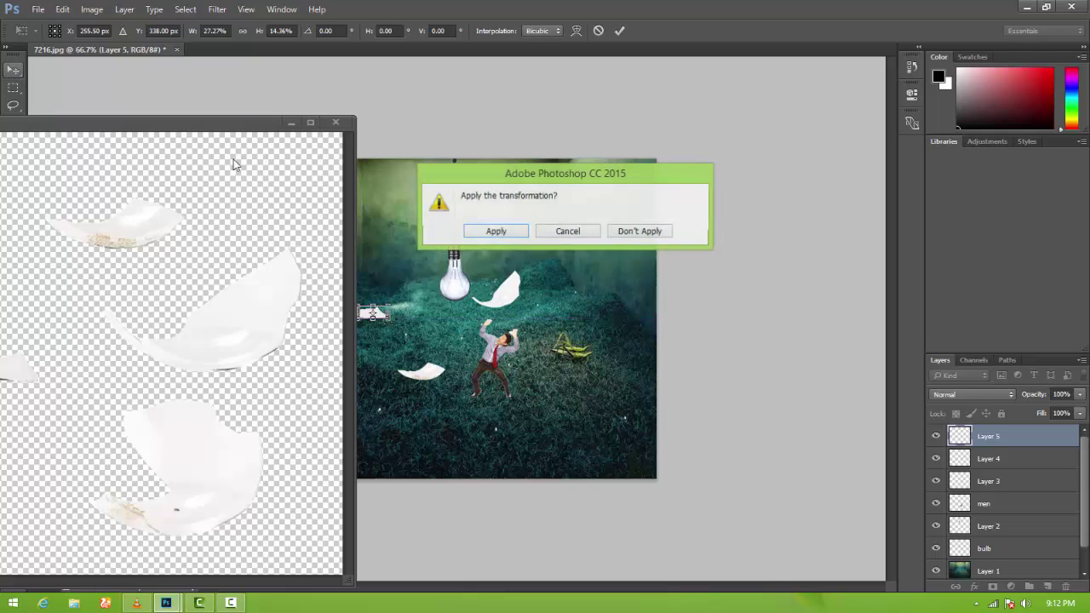
{"action": "left_click", "coordinate": [496, 229]}
Step: Place the small shard near the man's hands and resize it again
{"action": "left_click", "coordinate": [291, 122]}
{"action": "left_click_drag", "start_coordinate": [377, 319], "coordinate": [454, 332]}
{"action": "key", "text": "ctrl+t"}
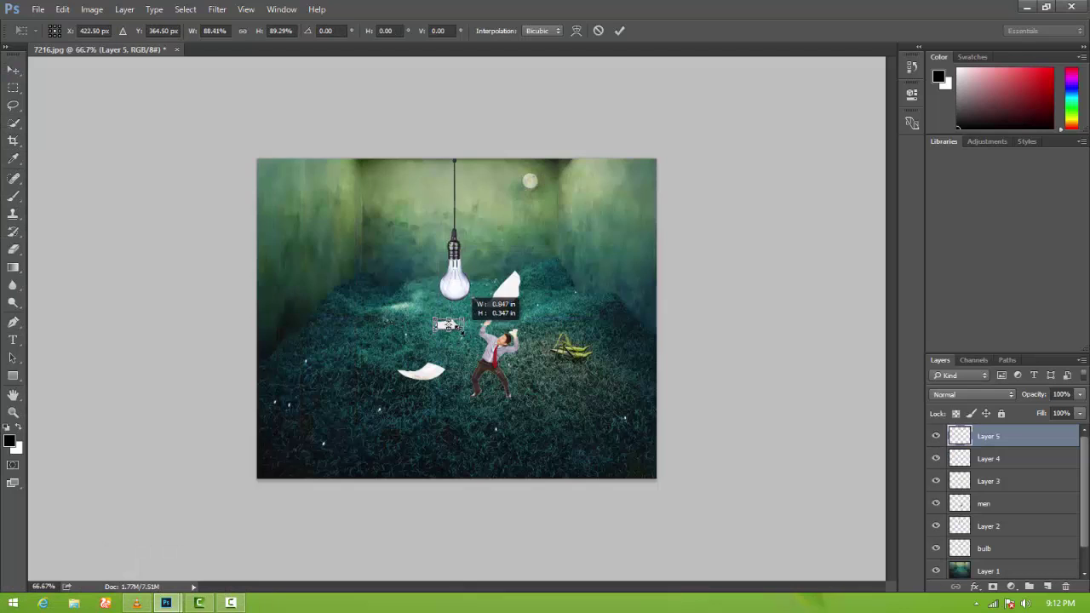
{"action": "left_click", "coordinate": [13, 70]}
{"action": "left_click", "coordinate": [498, 229]}
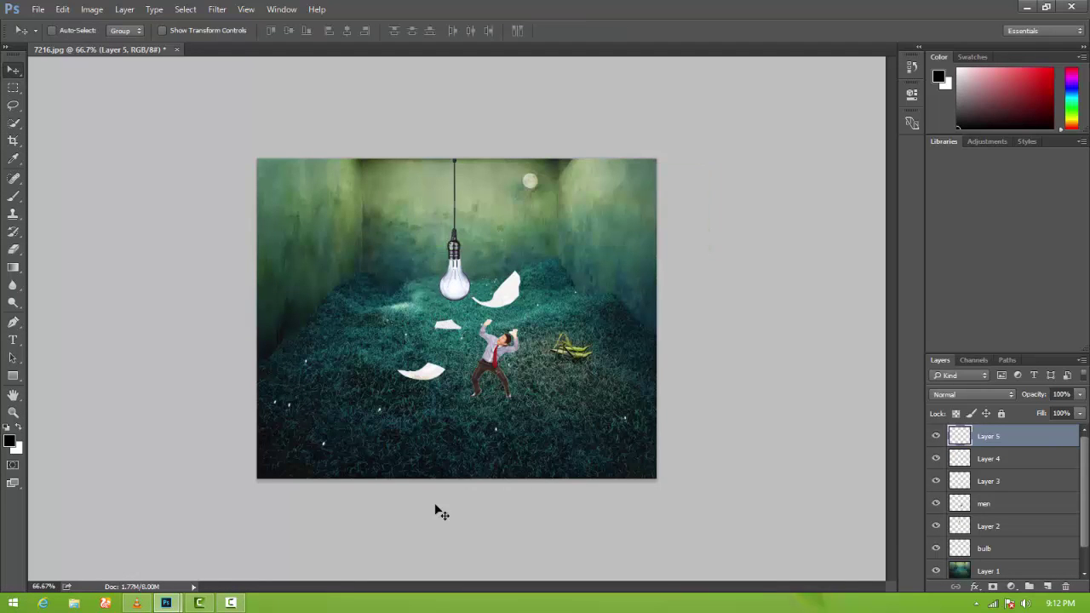
Step: Select the lower-left shard and drag it into the room image
{"action": "mouse_move", "coordinate": [166, 604]}
{"action": "left_click", "coordinate": [240, 536]}
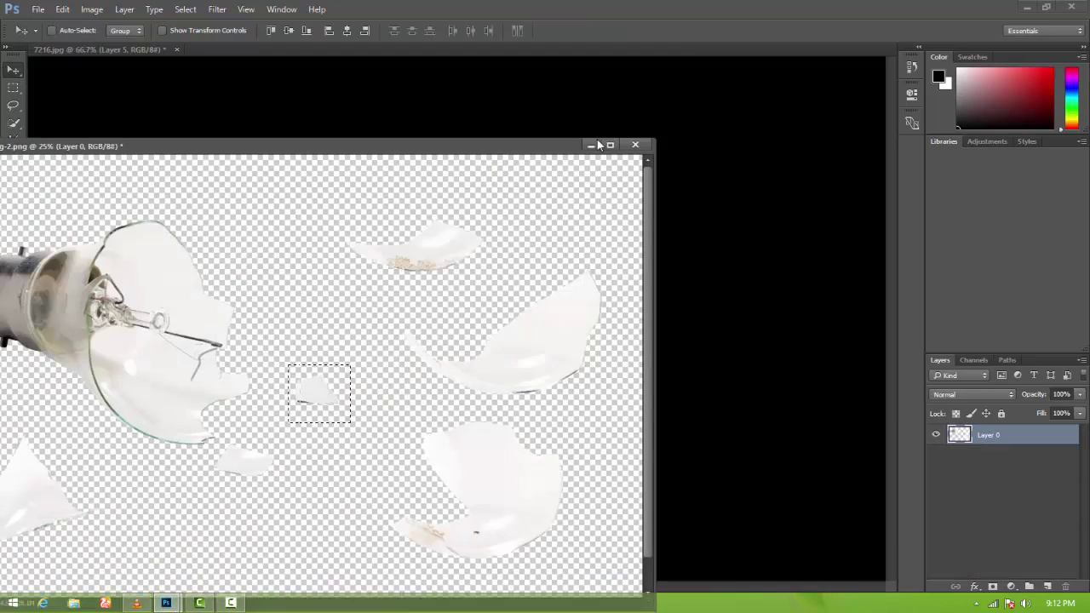
{"action": "left_click", "coordinate": [12, 88]}
{"action": "left_click_drag", "start_coordinate": [157, 402], "coordinate": [12, 553]}
{"action": "left_click", "coordinate": [13, 70]}
{"action": "left_click_drag", "start_coordinate": [316, 128], "coordinate": [227, 122]}
{"action": "mouse_move", "coordinate": [34, 459]}
{"action": "left_mouse_down"}
{"action": "mouse_move", "coordinate": [702, 303]}
{"action": "mouse_move", "coordinate": [658, 304]}
{"action": "left_mouse_up"}
Step: Close the broken-glass document at the save prompt; shrink the last shard beside the man
{"action": "left_click", "coordinate": [625, 114]}
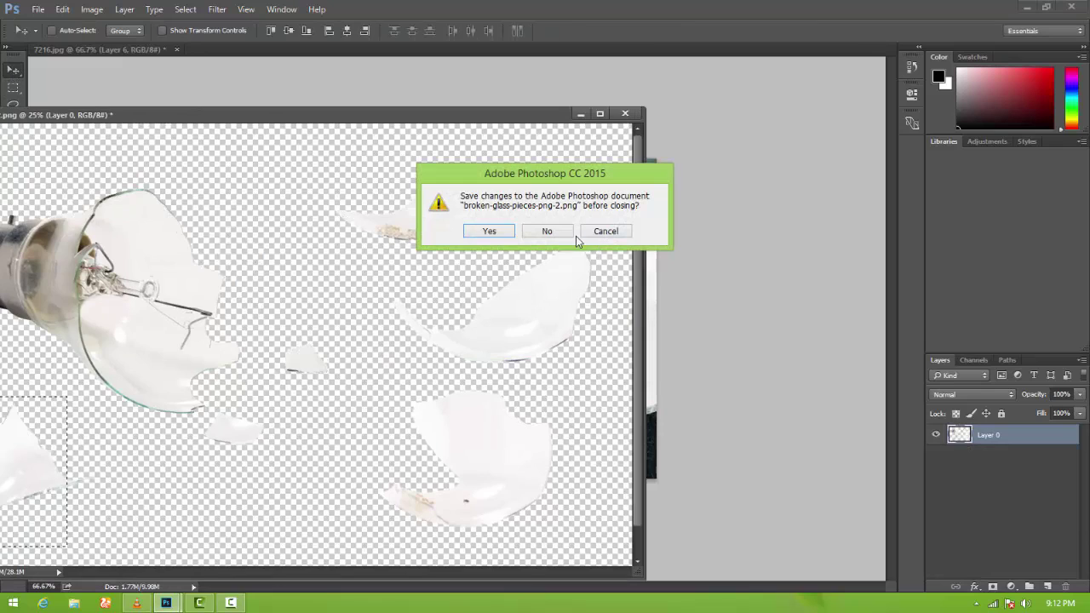
{"action": "left_click", "coordinate": [548, 230]}
{"action": "key", "text": "ctrl+t"}
{"action": "mouse_move", "coordinate": [741, 164]}
{"action": "left_mouse_down"}
{"action": "mouse_move", "coordinate": [450, 428]}
{"action": "mouse_move", "coordinate": [579, 357]}
{"action": "mouse_move", "coordinate": [577, 369]}
{"action": "left_mouse_up"}
{"action": "left_click", "coordinate": [15, 73]}
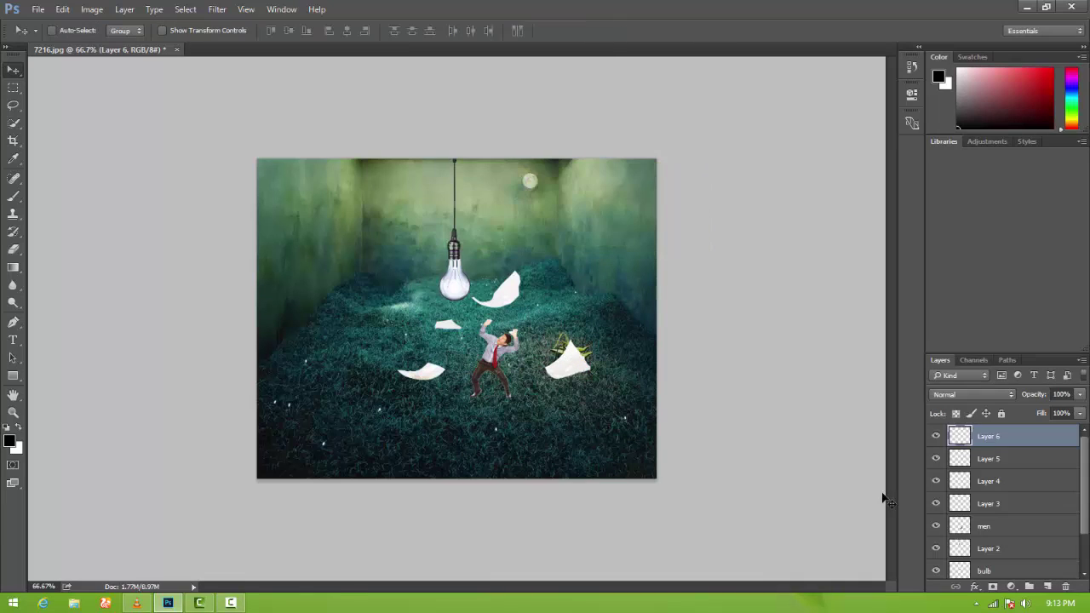
Step: Merge the shard layers 3–5 into one layer
{"action": "left_click", "coordinate": [1034, 459], "text": "shift"}
{"action": "left_click", "coordinate": [1013, 481], "text": "shift"}
{"action": "left_click", "coordinate": [994, 505], "text": "shift"}
{"action": "key", "text": "ctrl+e"}
Step: Trace a Pen path along the bulb's edge and open its options
{"action": "left_click", "coordinate": [994, 505]}
{"action": "key", "text": "p"}
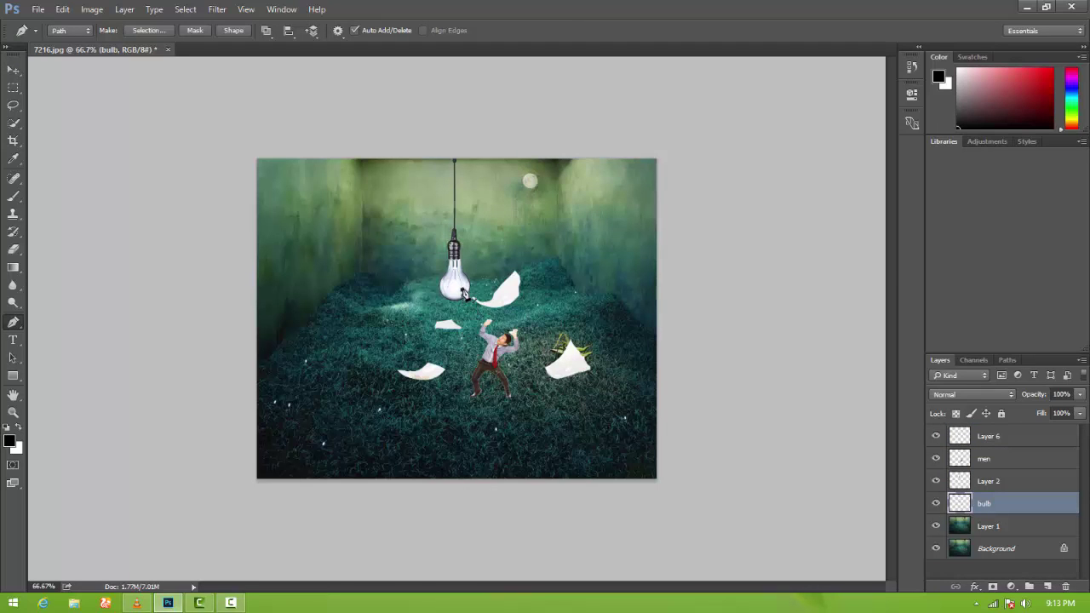
{"action": "left_click_drag", "start_coordinate": [458, 272], "coordinate": [468, 303]}
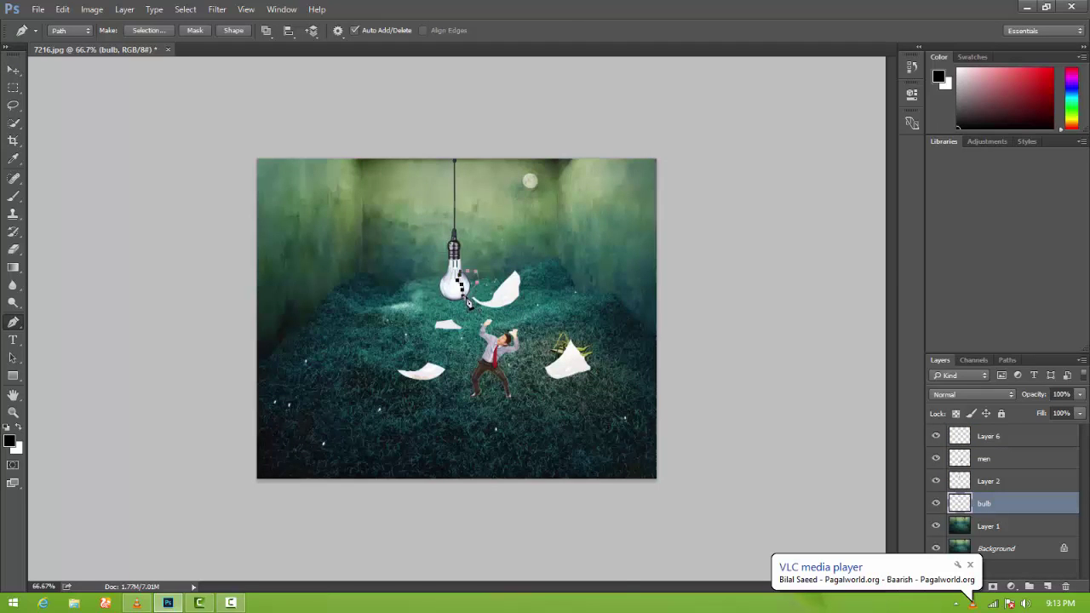
{"action": "right_click", "coordinate": [473, 282]}
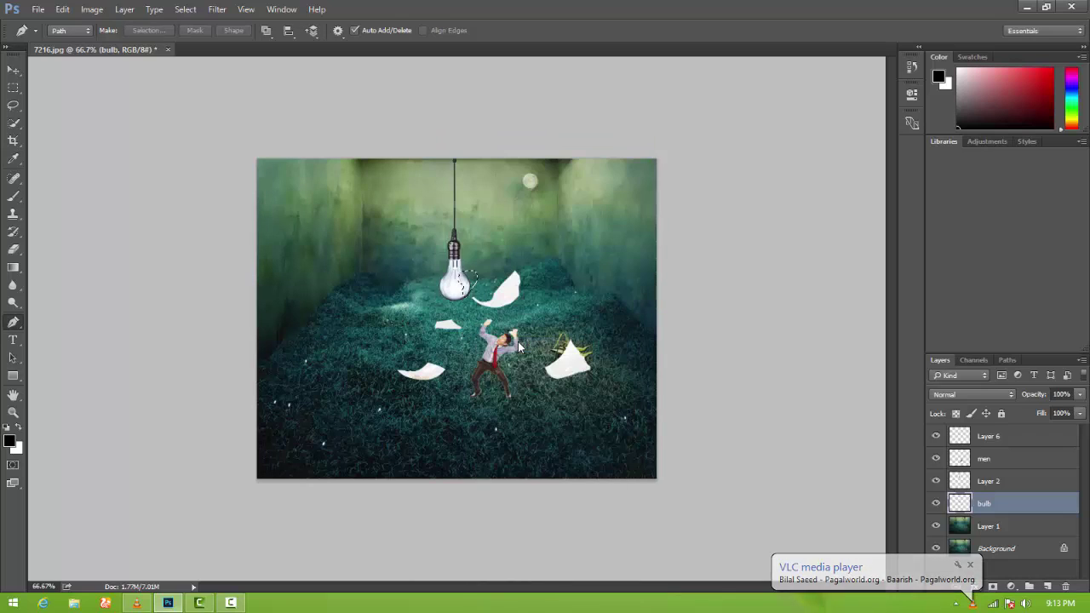
Step: Cut a chunk from the bulb and add empty Layer 7 above it
{"action": "key", "text": "ctrl+j"}
{"action": "key", "text": "Delete"}
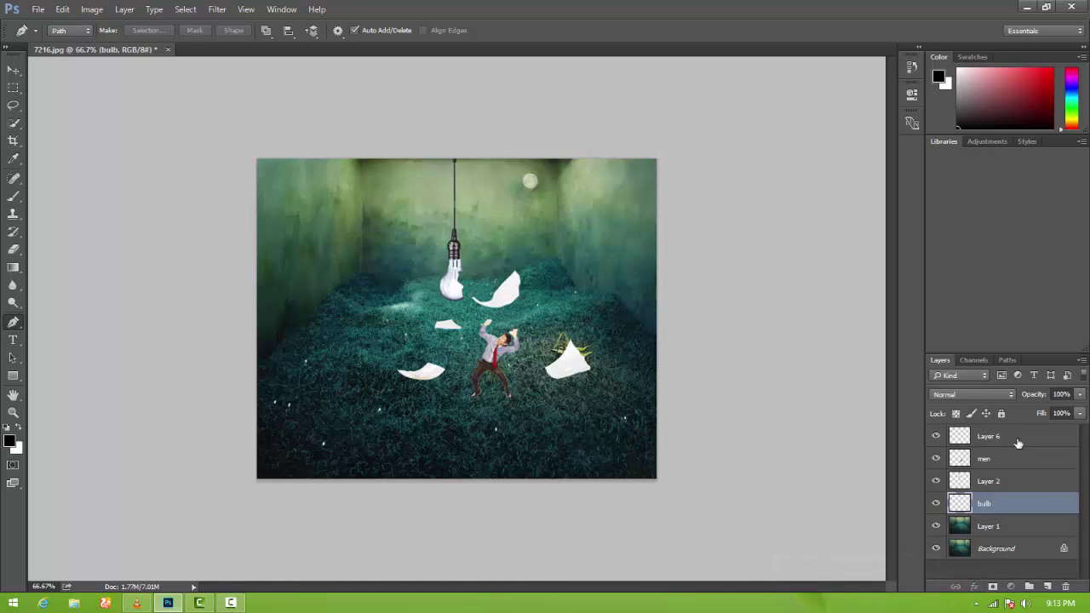
{"action": "left_click", "coordinate": [1047, 586]}
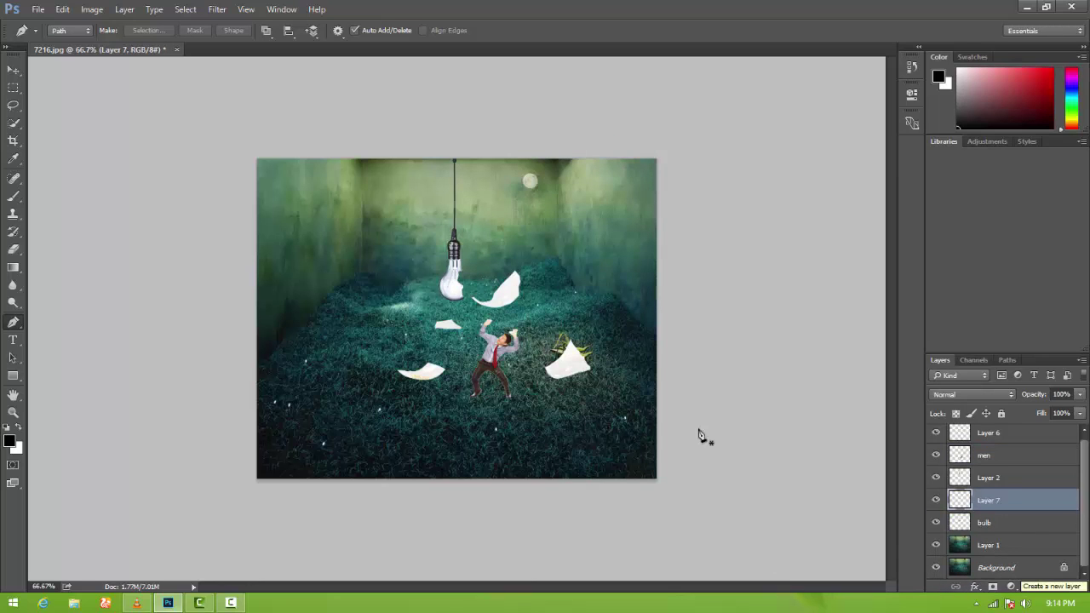
Step: Paint a soft brown (79560b) spot on the new layer with the Brush
{"action": "left_click", "coordinate": [10, 441]}
{"action": "left_click", "coordinate": [558, 299]}
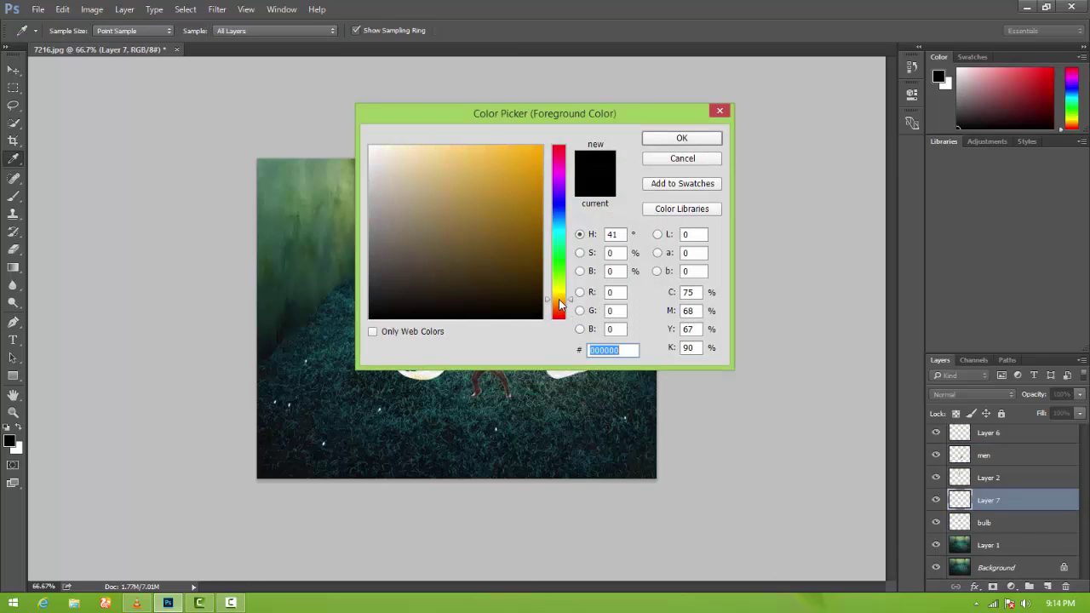
{"action": "left_click", "coordinate": [526, 236]}
{"action": "left_click", "coordinate": [685, 137]}
{"action": "key", "text": "b"}
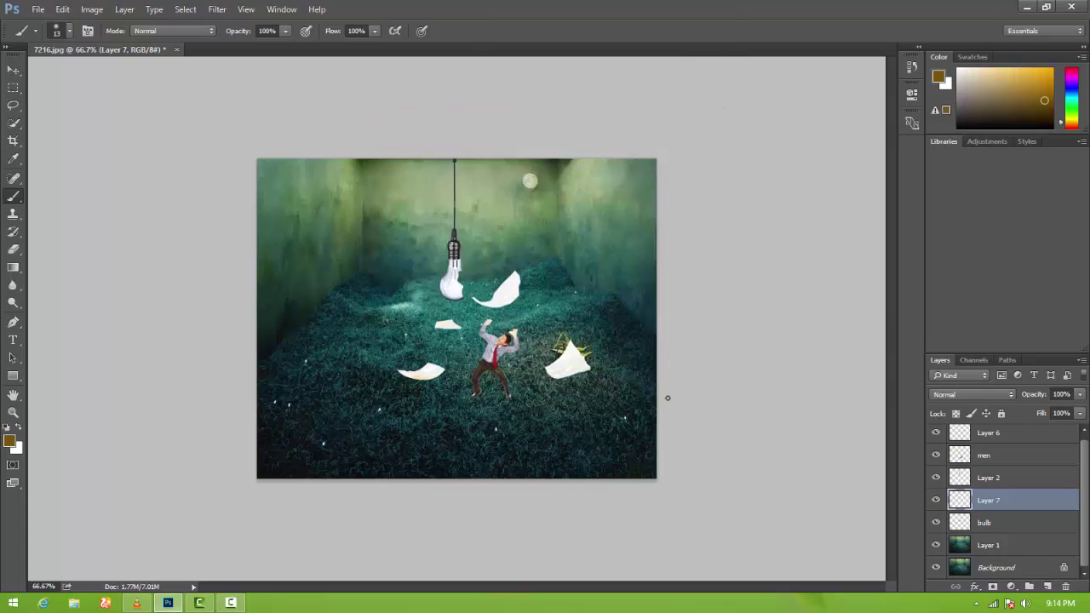
{"action": "left_click", "coordinate": [397, 281]}
Step: Enlarge the brown spot to about 272% and position it over the bulb
{"action": "key", "text": "v"}
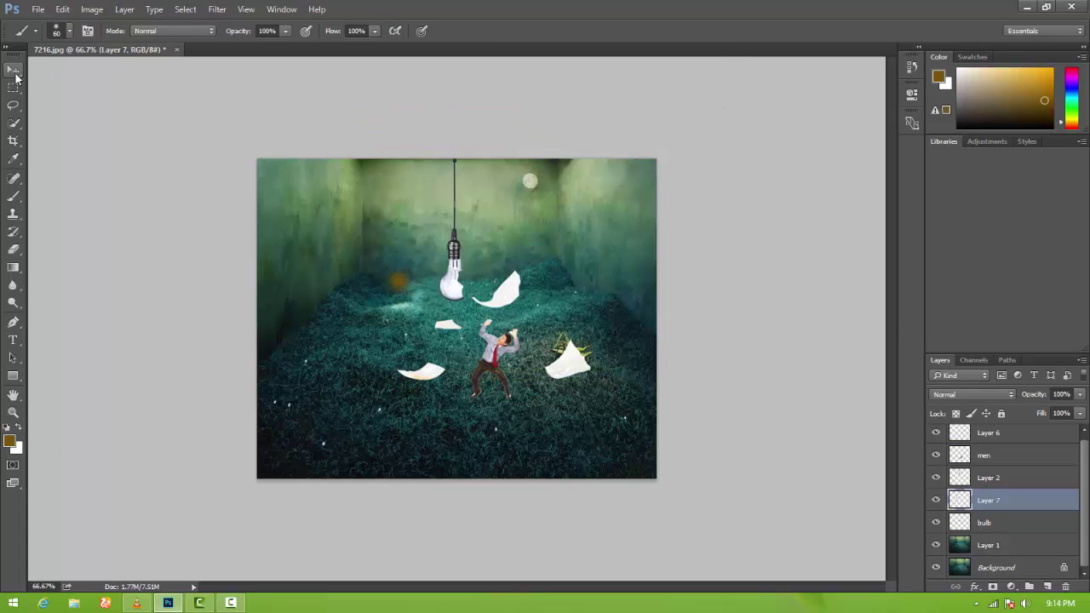
{"action": "key", "text": "ctrl+t"}
{"action": "left_click_drag", "start_coordinate": [419, 303], "coordinate": [493, 377]}
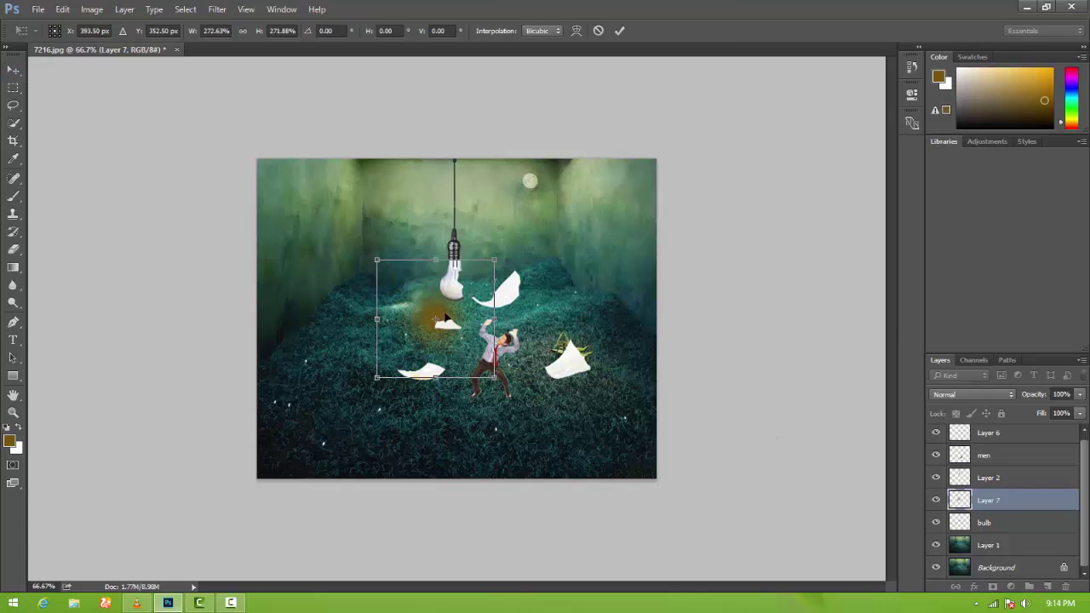
{"action": "left_click_drag", "start_coordinate": [445, 319], "coordinate": [453, 281]}
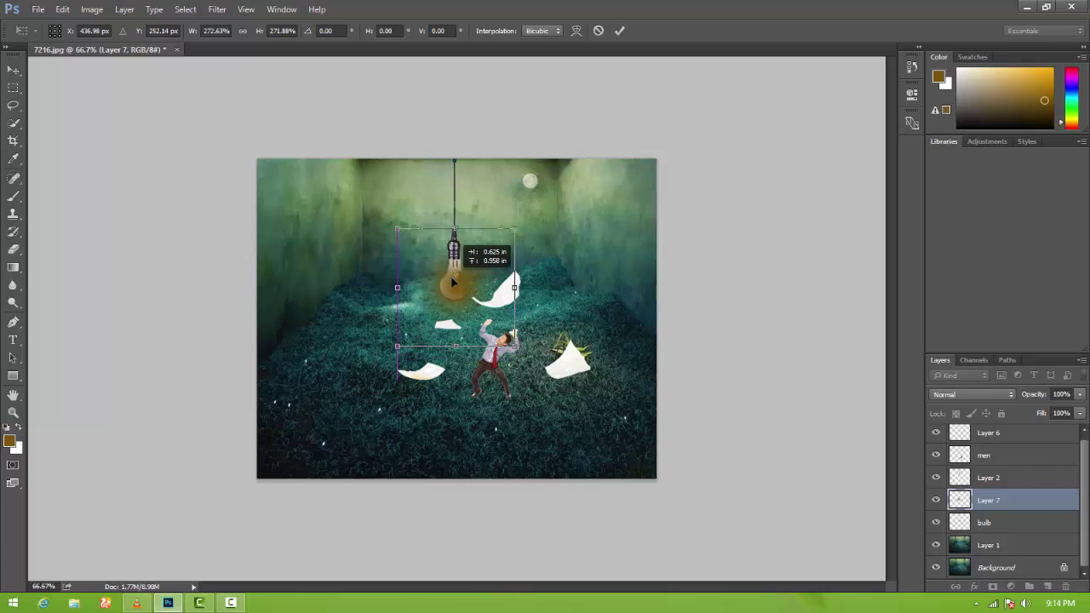
{"action": "key", "text": "Return"}
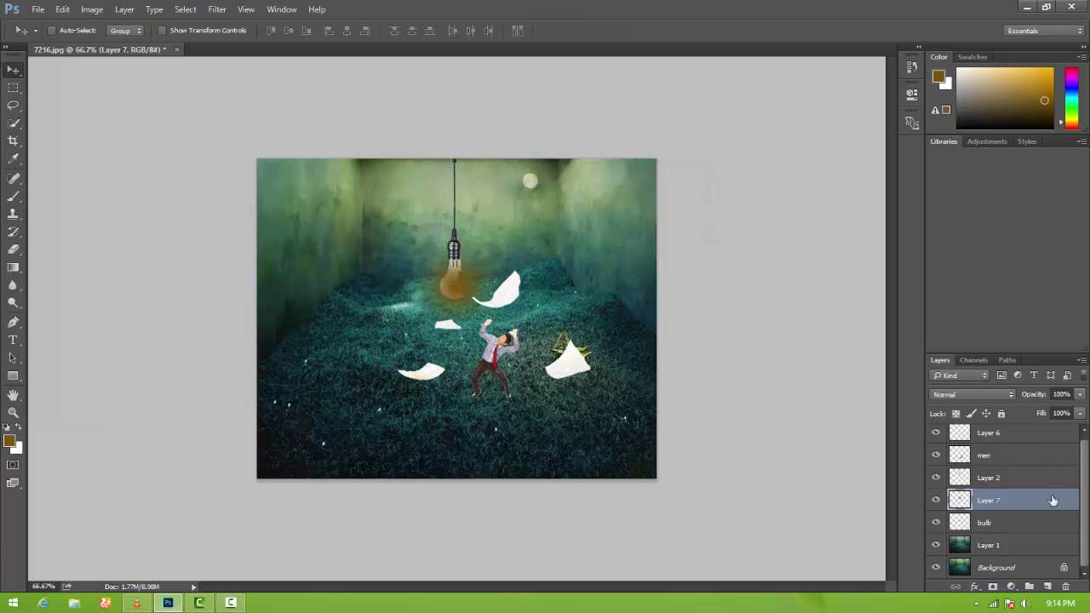
{"action": "left_click", "coordinate": [968, 393]}
Step: Set the glow to Screen, duplicate it twice, merge the three copies and blend as Screen
{"action": "left_click", "coordinate": [962, 218]}
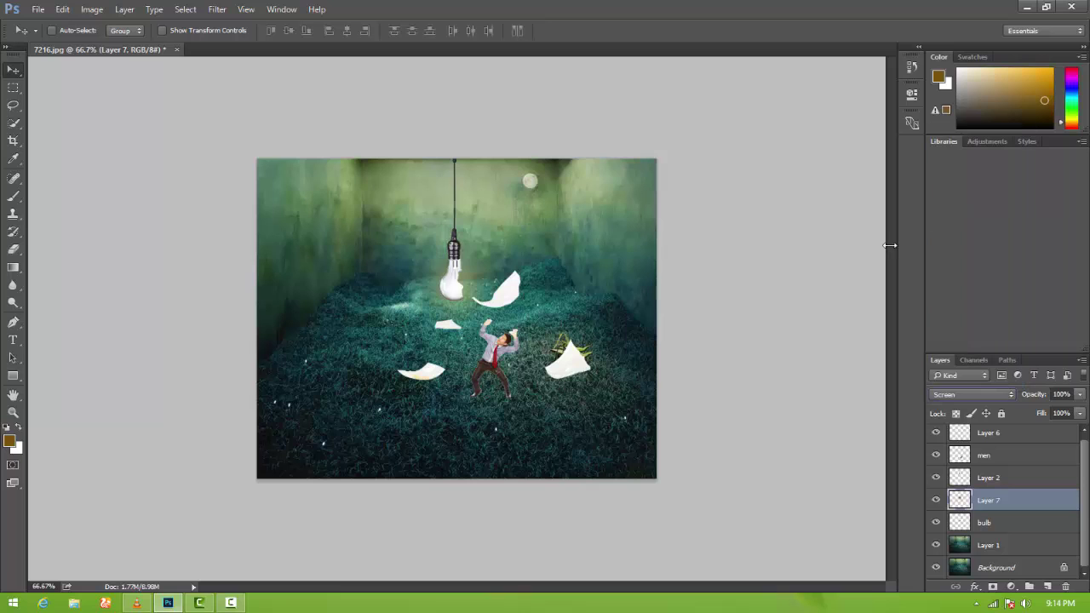
{"action": "key", "text": "ctrl+j"}
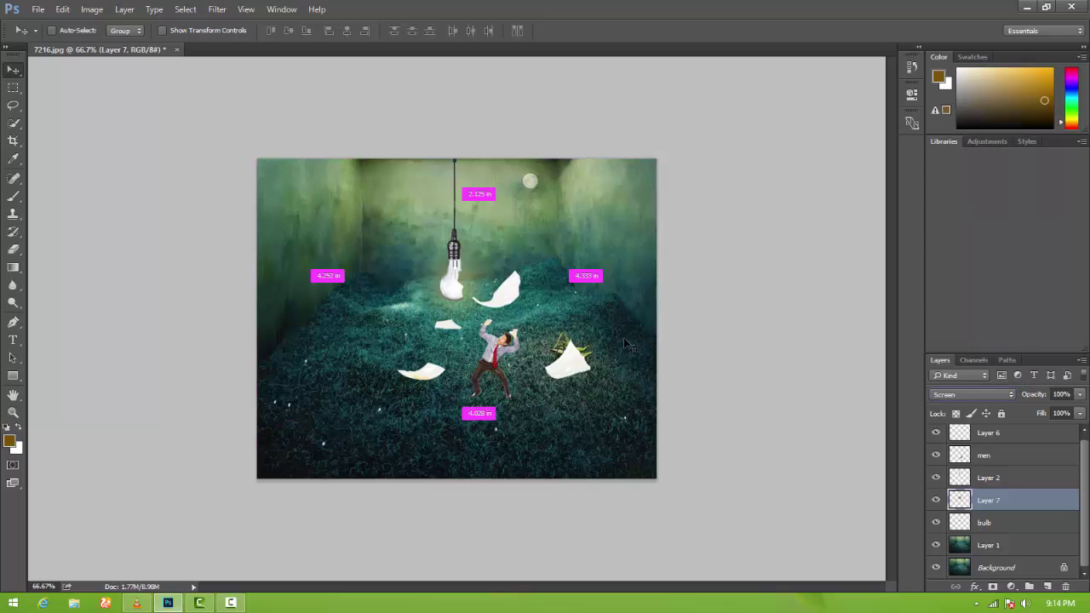
{"action": "key", "text": "ctrl"}
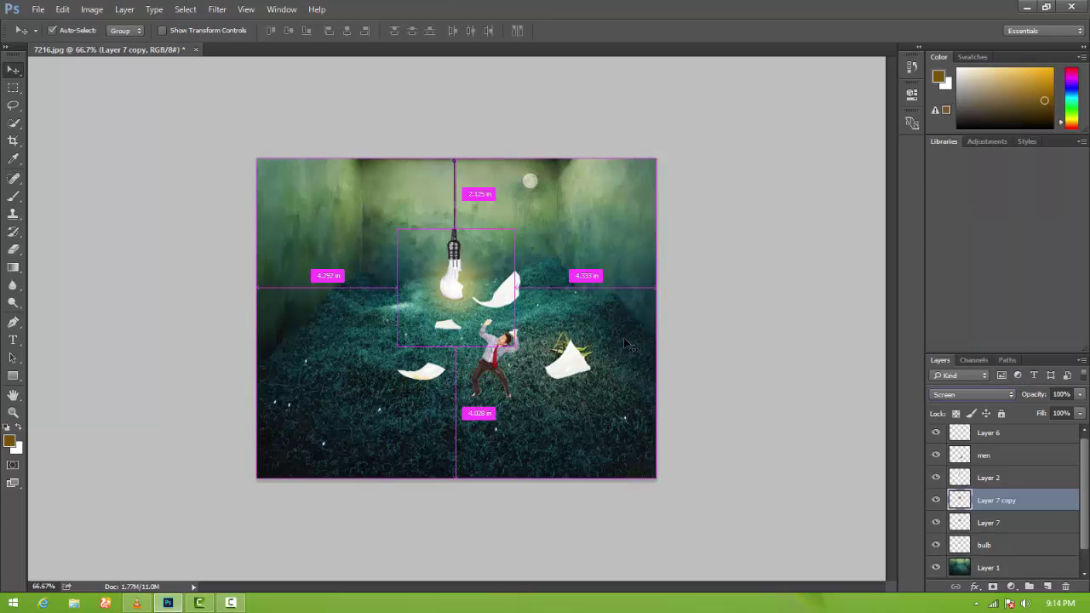
{"action": "key", "text": "ctrl+j"}
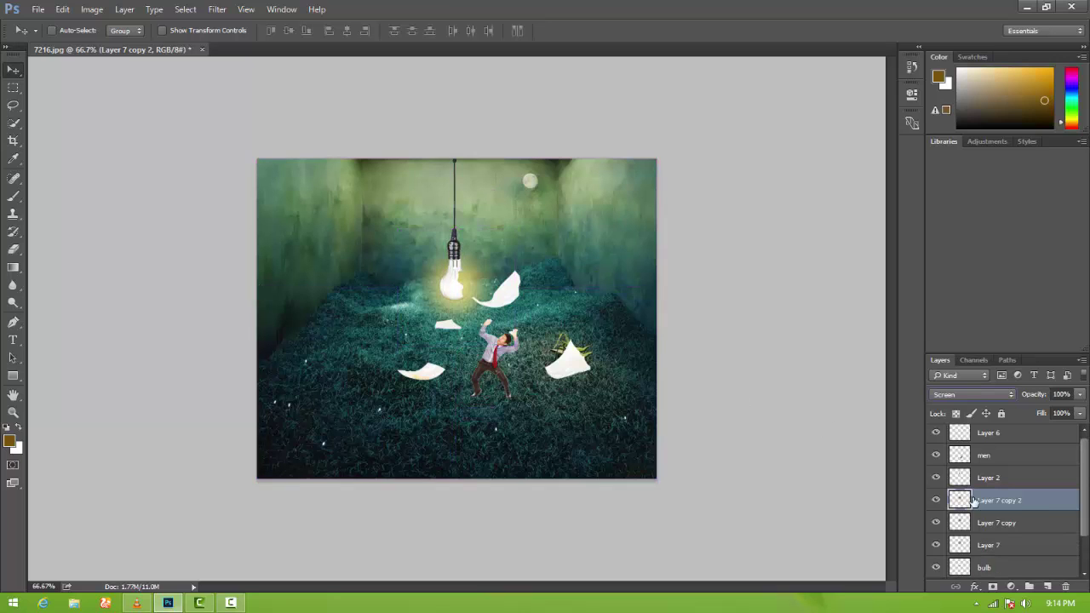
{"action": "left_click", "coordinate": [997, 523], "text": "ctrl"}
{"action": "left_click", "coordinate": [994, 544], "text": "ctrl"}
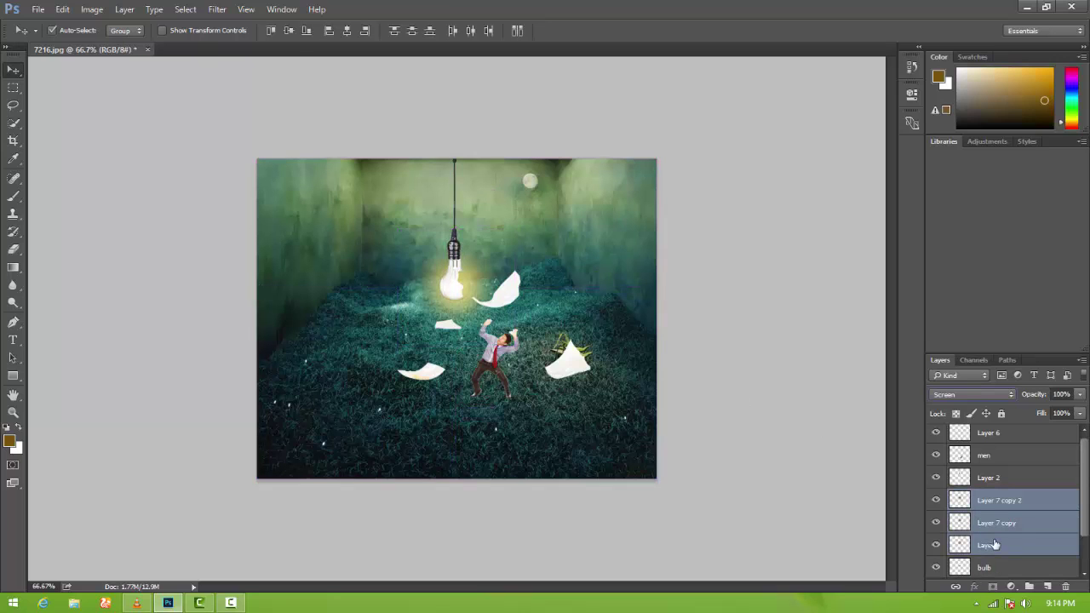
{"action": "key", "text": "ctrl+e"}
{"action": "left_click", "coordinate": [958, 393]}
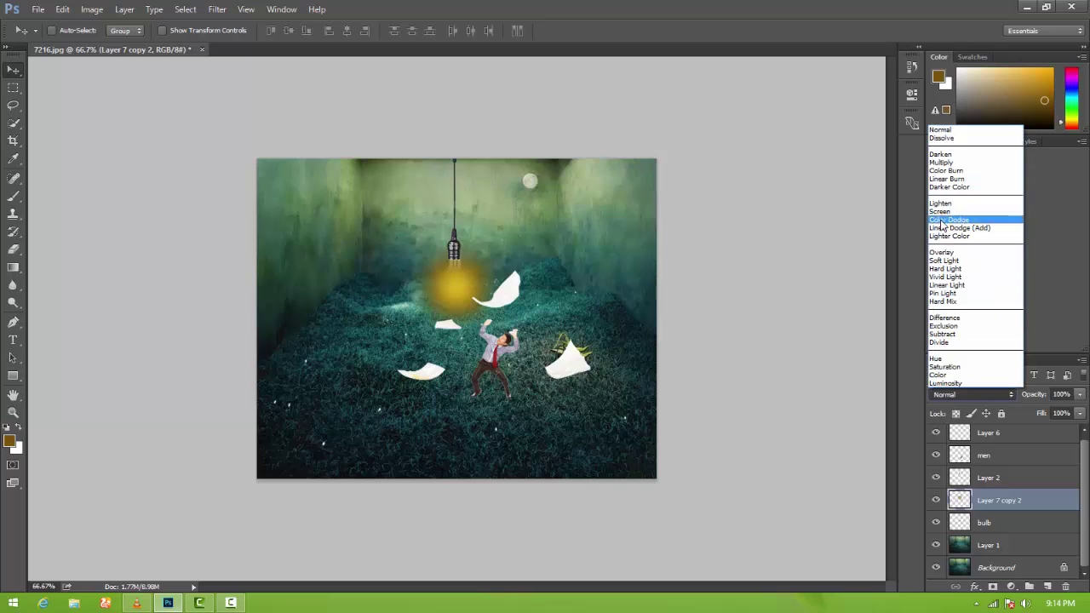
{"action": "left_click", "coordinate": [941, 214]}
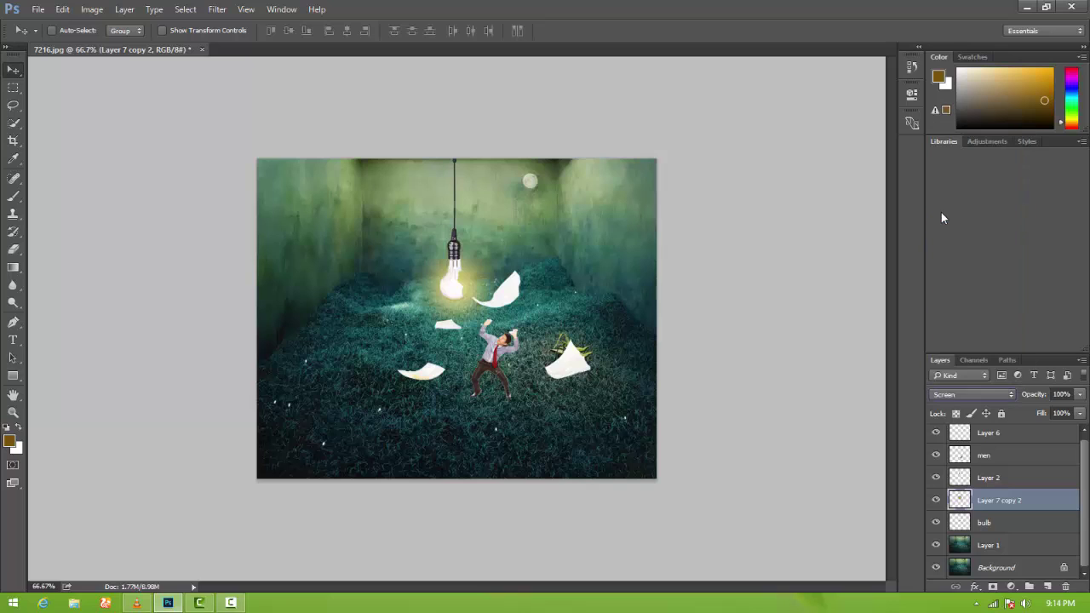
Step: Add a new layer with a size-100 brown blob right of the man, placed below the bulb
{"action": "left_click", "coordinate": [1047, 587]}
{"action": "key", "text": "b"}
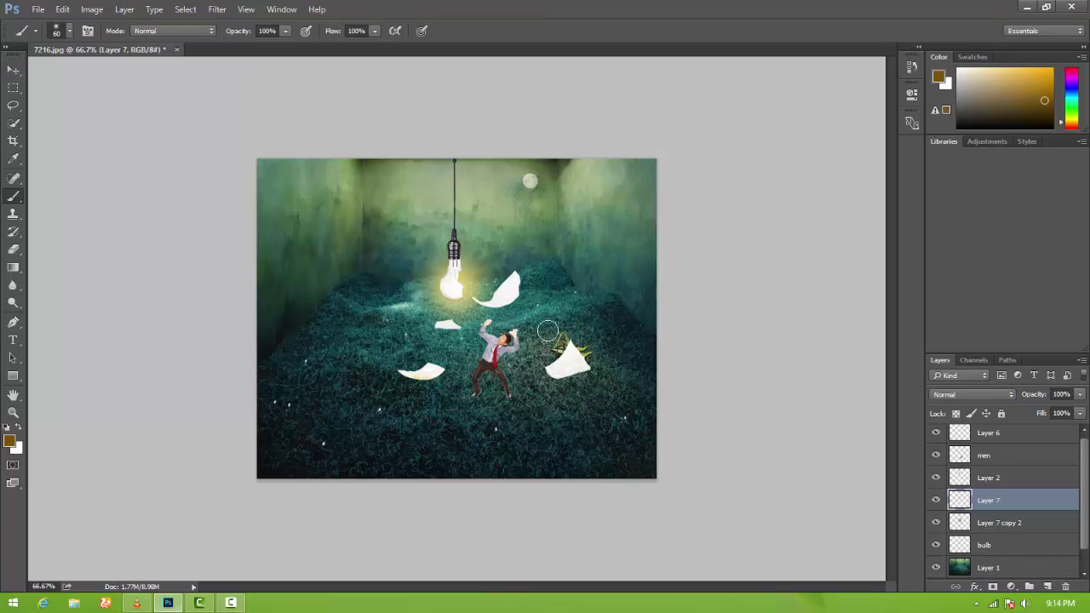
{"action": "key", "text": "bracketright"}
{"action": "key", "text": "bracketright"}
{"action": "key", "text": "bracketright"}
{"action": "left_click_drag", "start_coordinate": [545, 334], "coordinate": [550, 343]}
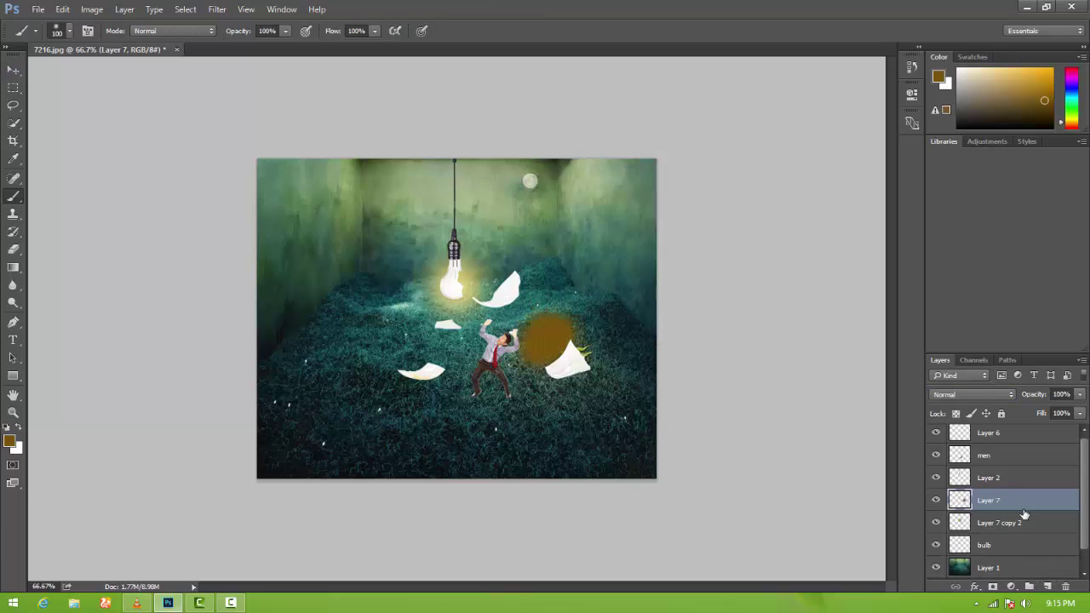
{"action": "left_click_drag", "start_coordinate": [1024, 514], "coordinate": [1021, 555]}
{"action": "left_click", "coordinate": [1005, 545]}
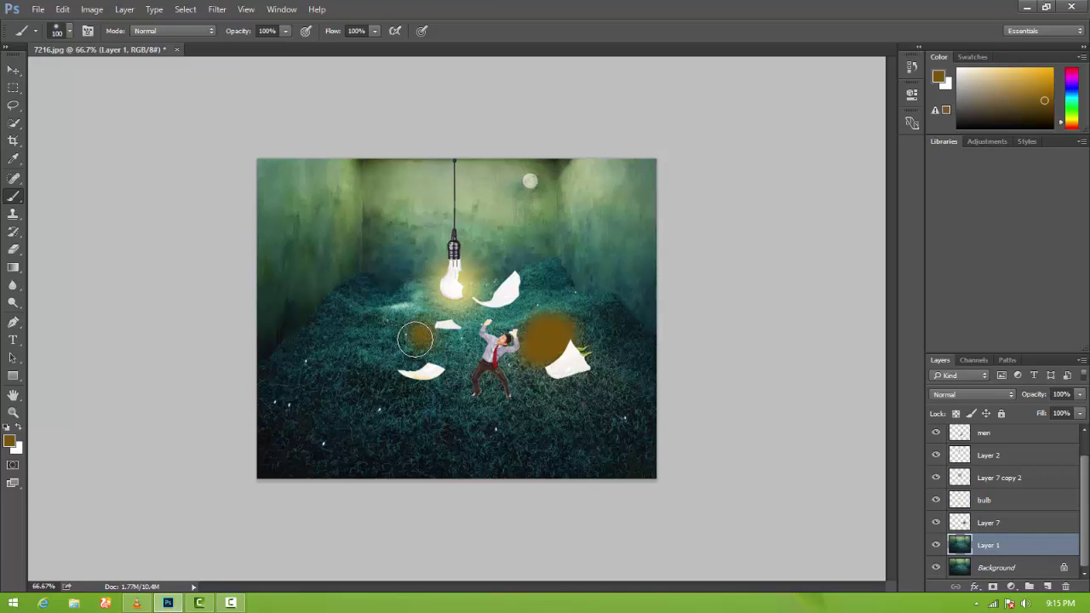
Step: Paint brown patches left of and below the man, blended as Screen
{"action": "left_click", "coordinate": [976, 519]}
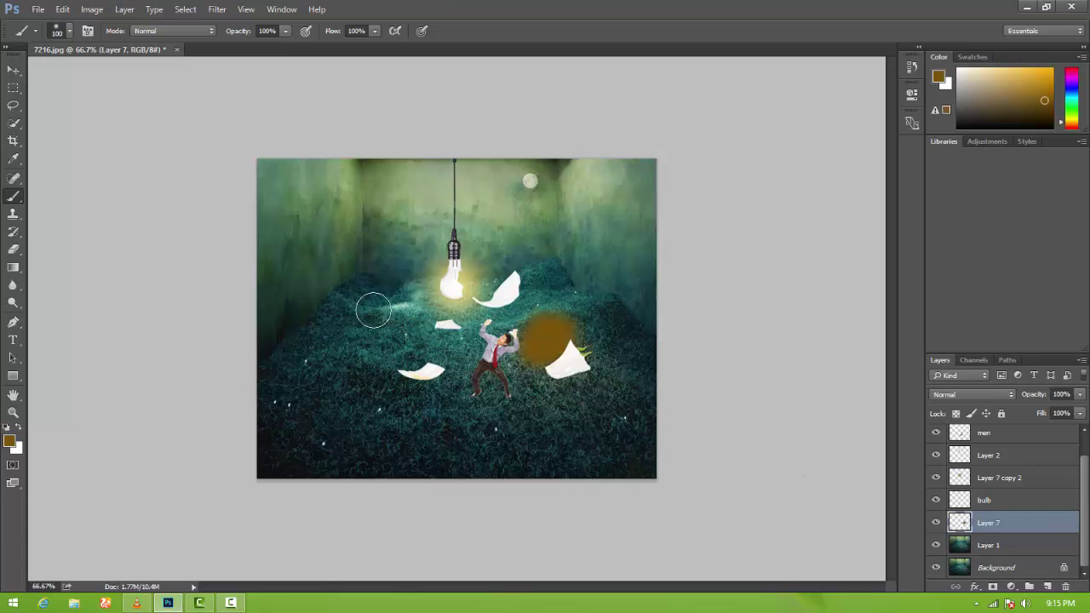
{"action": "left_click_drag", "start_coordinate": [416, 317], "coordinate": [393, 324]}
{"action": "left_click", "coordinate": [462, 400]}
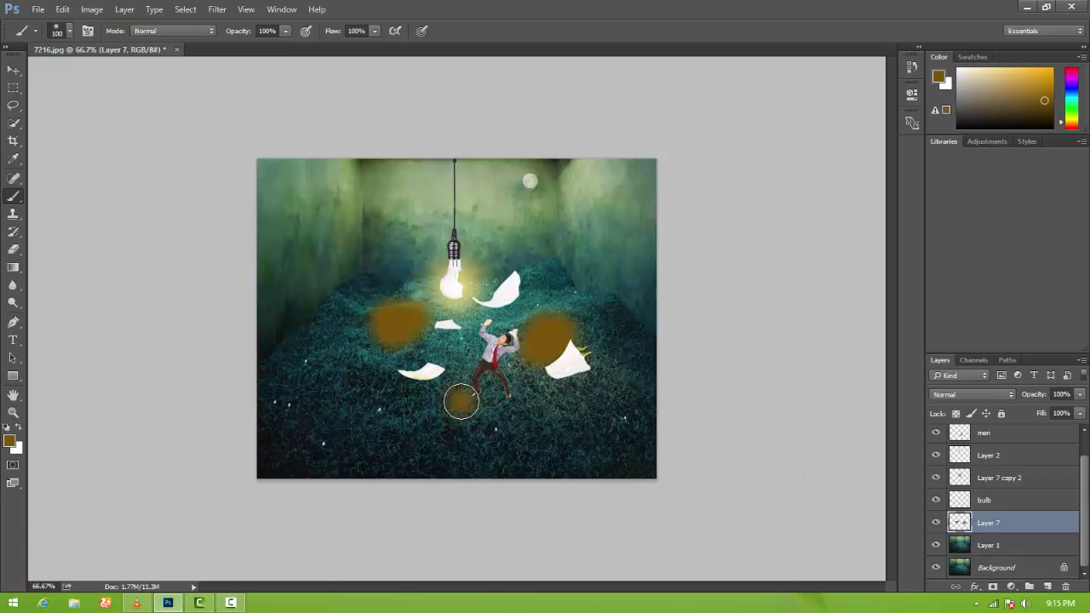
{"action": "left_click_drag", "start_coordinate": [462, 400], "coordinate": [414, 404]}
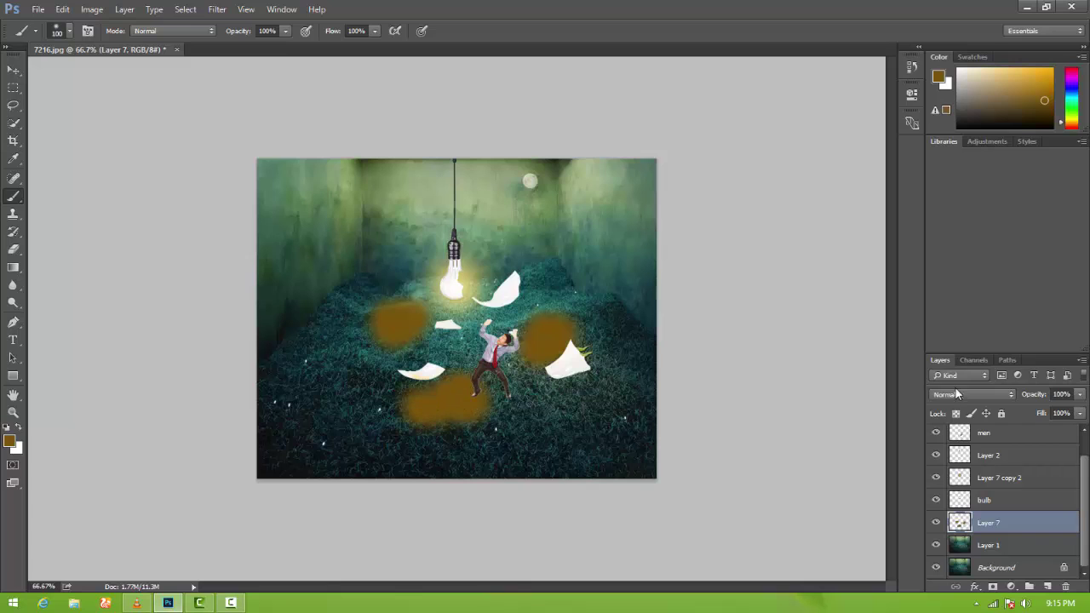
{"action": "left_click", "coordinate": [966, 394]}
{"action": "left_click", "coordinate": [940, 212]}
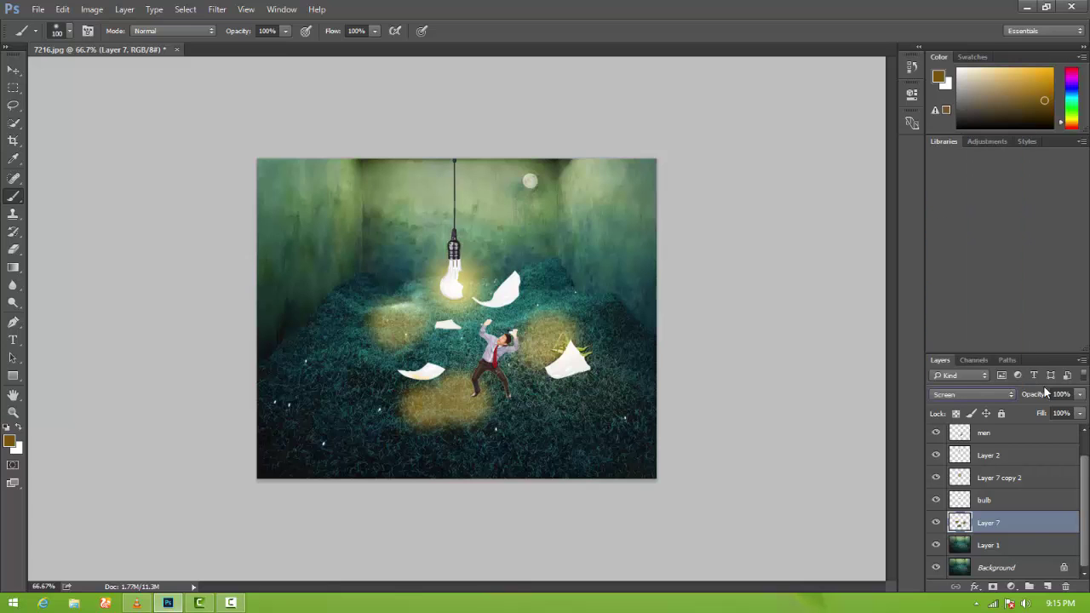
Step: Add more glow around the man and lower the floor light's opacity to 25%
{"action": "left_click_drag", "start_coordinate": [1043, 386], "coordinate": [950, 390]}
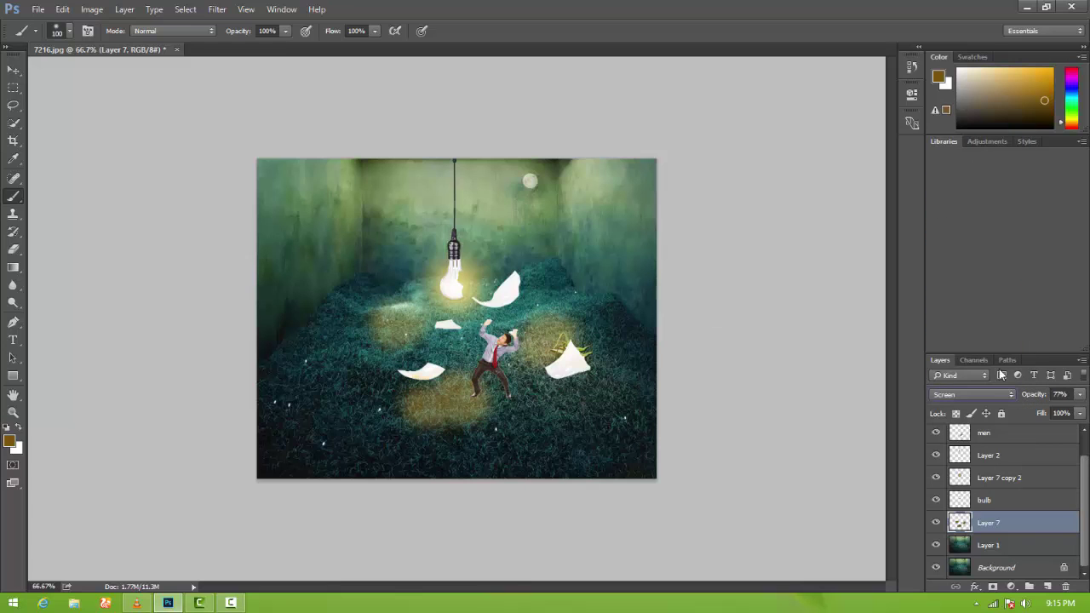
{"action": "left_click_drag", "start_coordinate": [1031, 396], "coordinate": [992, 397]}
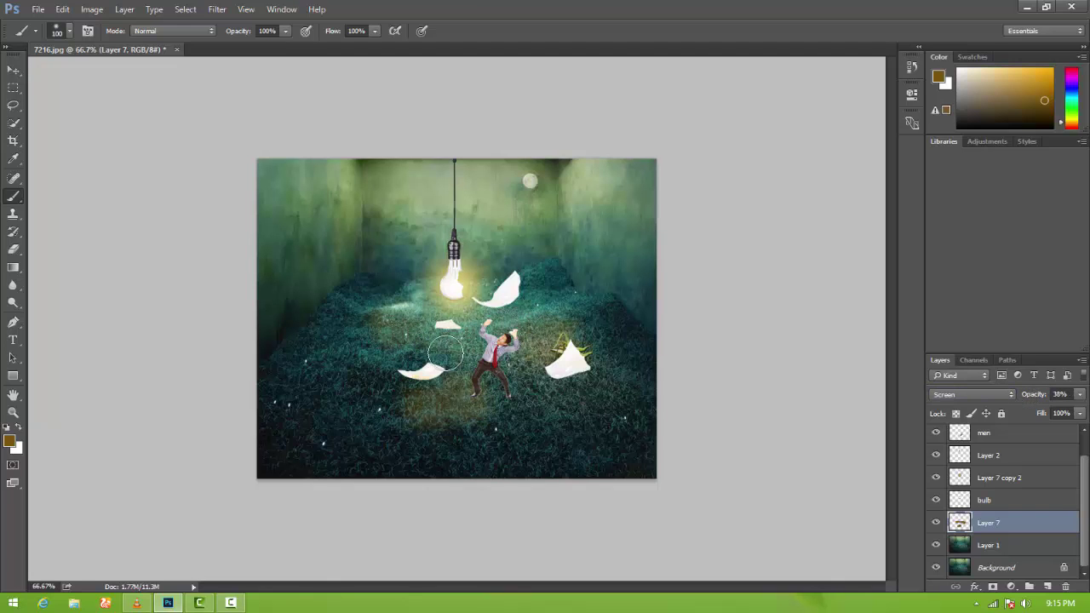
{"action": "left_click_drag", "start_coordinate": [412, 378], "coordinate": [489, 418]}
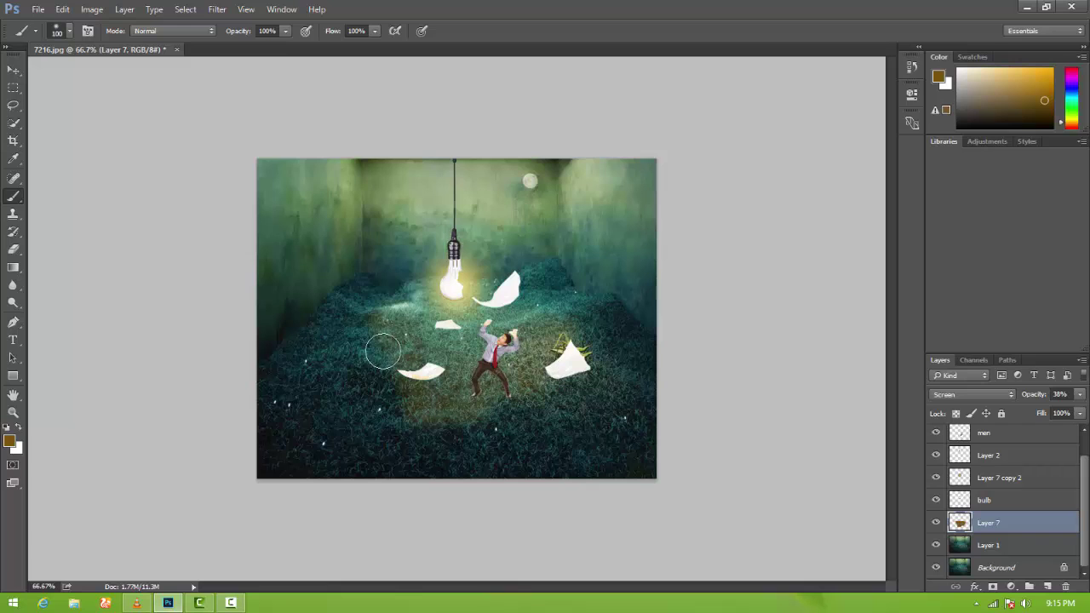
{"action": "left_click", "coordinate": [1030, 400]}
{"action": "type", "text": "25"}
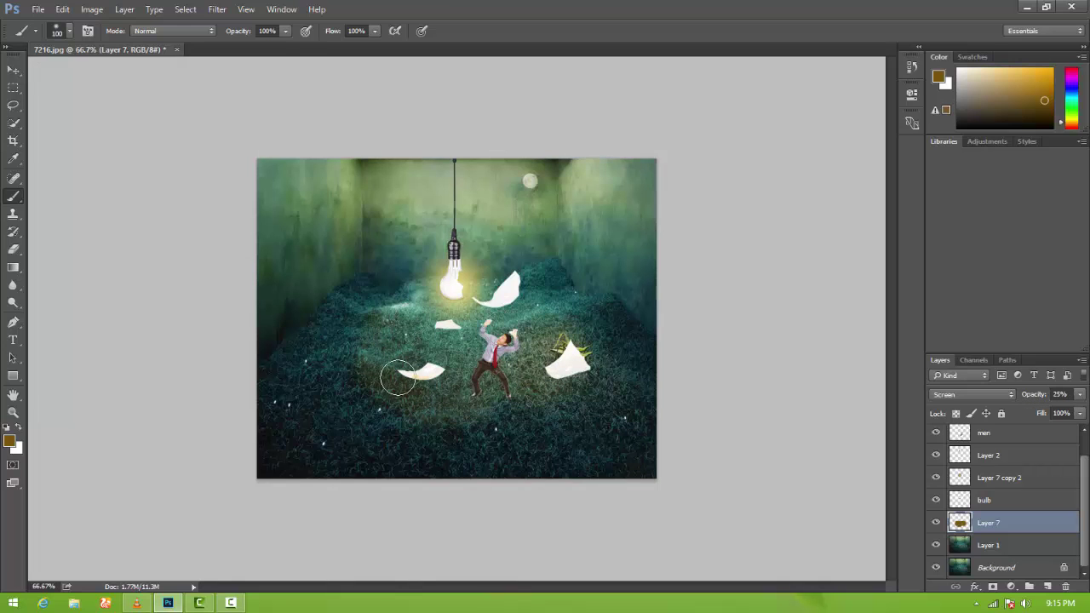
{"action": "left_click", "coordinate": [16, 73]}
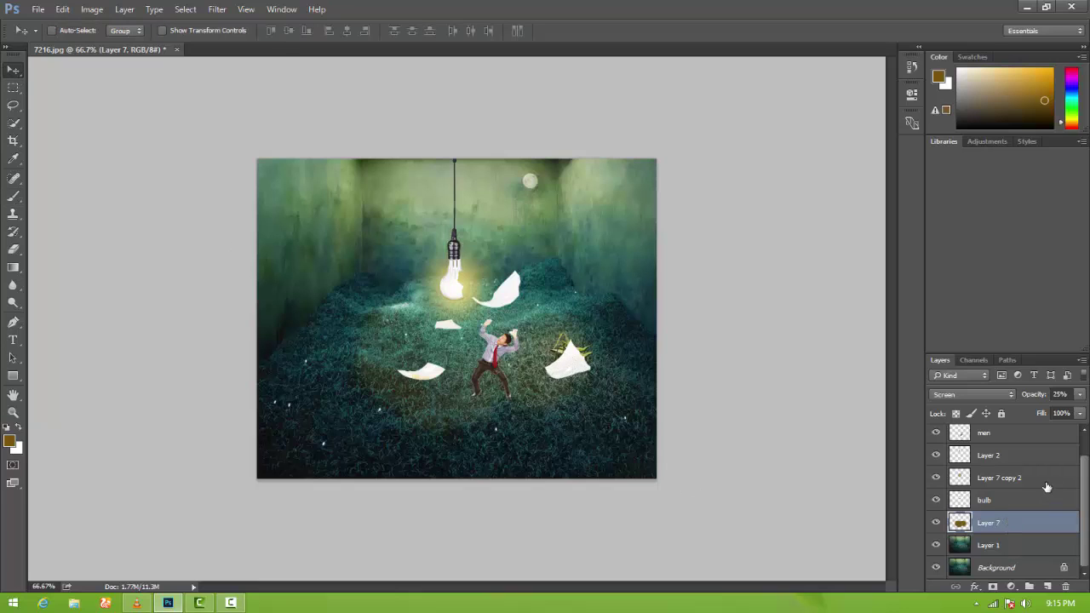
Step: Add a Curves adjustment layer above Layer 6 at the top of the stack
{"action": "scroll", "coordinate": [1004, 502], "scroll_direction": "up", "scroll_amount": 1}
{"action": "left_click", "coordinate": [991, 435]}
{"action": "left_click", "coordinate": [1010, 586]}
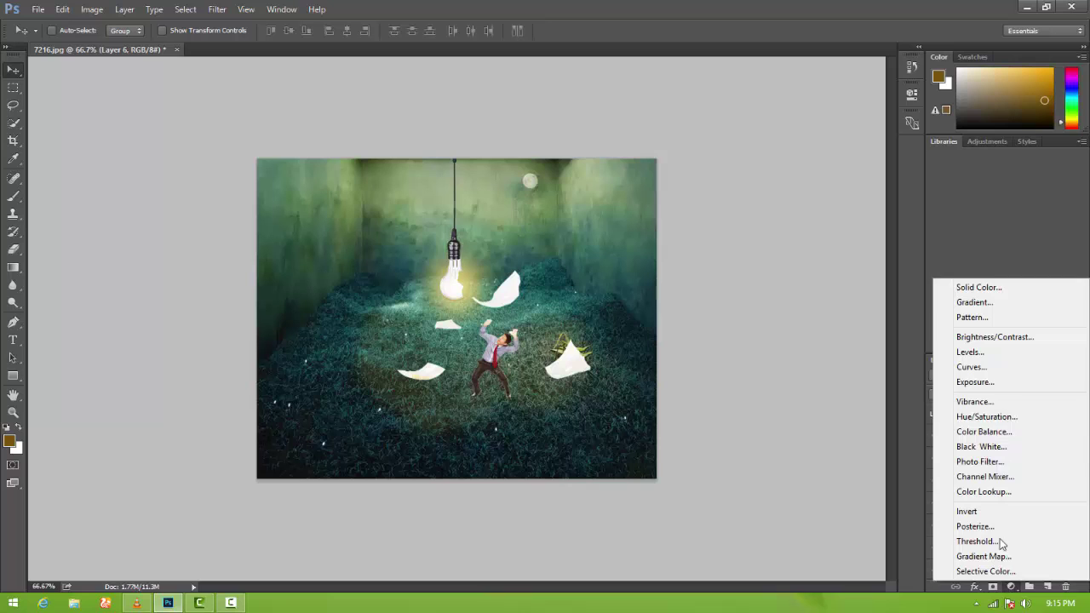
{"action": "left_click", "coordinate": [971, 367]}
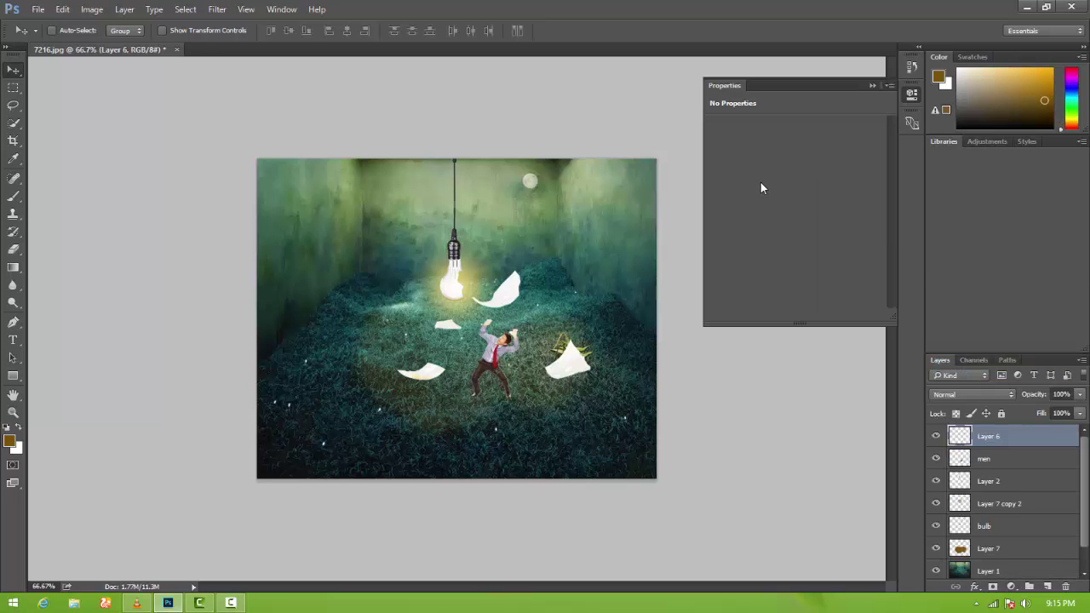
Step: Warm the image by lowering the Green curve, raising Red and lowering Blue
{"action": "left_click", "coordinate": [772, 144]}
{"action": "left_click", "coordinate": [766, 168]}
{"action": "left_click_drag", "start_coordinate": [811, 221], "coordinate": [821, 218]}
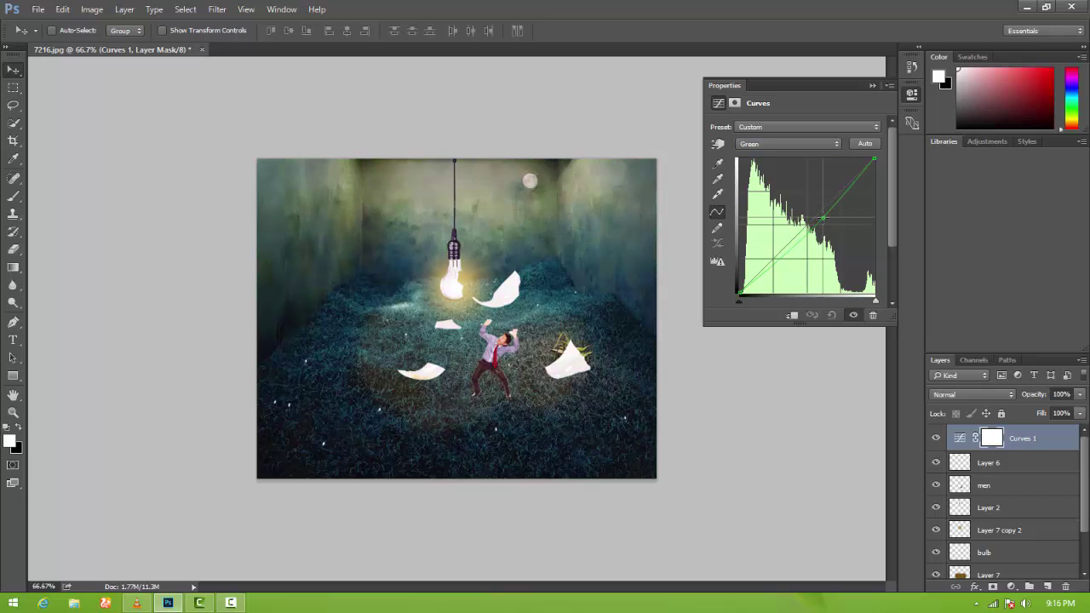
{"action": "left_click", "coordinate": [779, 144]}
{"action": "left_click", "coordinate": [774, 164]}
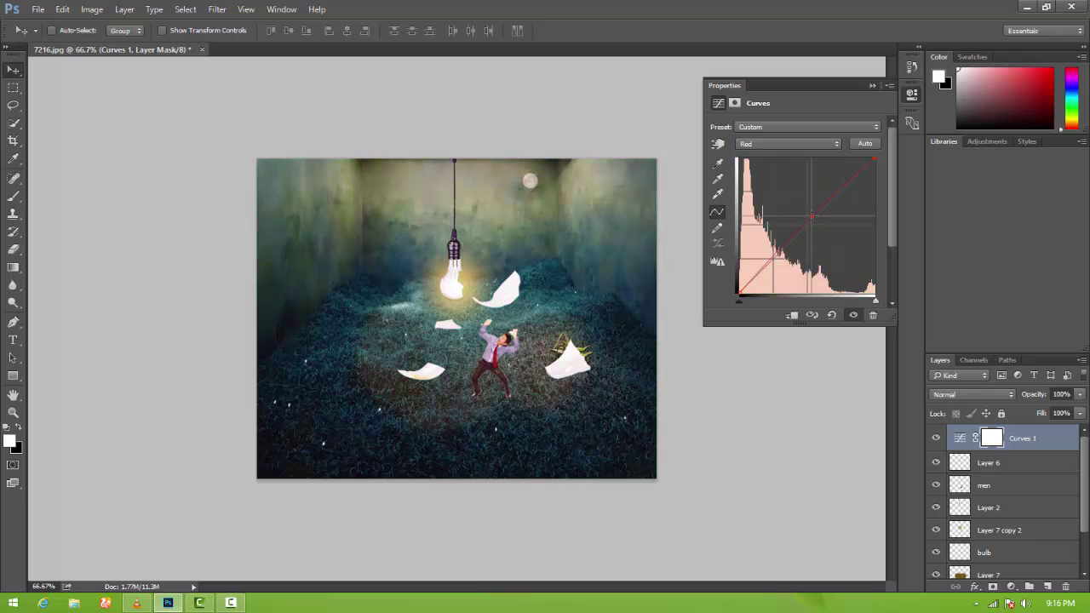
{"action": "left_click_drag", "start_coordinate": [810, 211], "coordinate": [809, 207]}
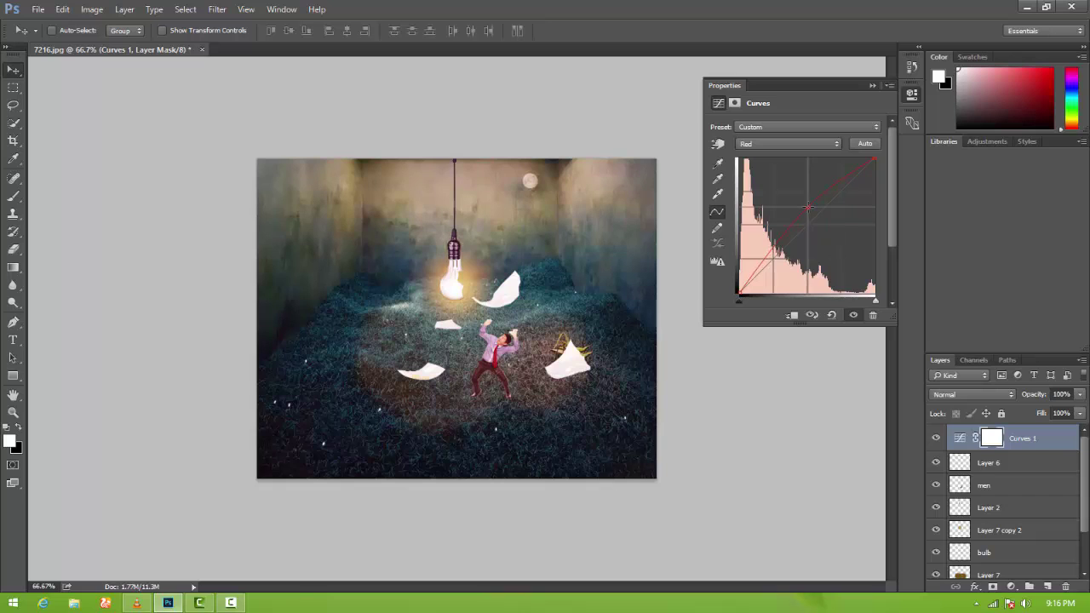
{"action": "left_click", "coordinate": [787, 144]}
{"action": "left_click", "coordinate": [770, 192]}
{"action": "left_click_drag", "start_coordinate": [808, 220], "coordinate": [821, 224]}
{"action": "left_click", "coordinate": [882, 109]}
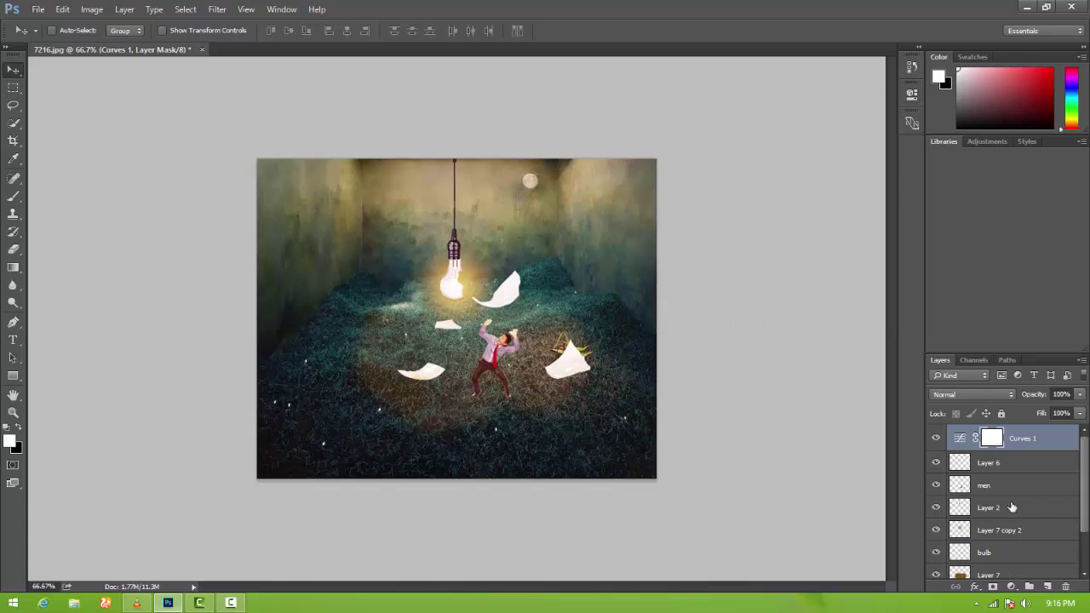
Step: Select Layer 7, the floor-glow layer, to adjust its opacity
{"action": "scroll", "coordinate": [1011, 506], "scroll_direction": "down", "scroll_amount": 1}
{"action": "left_click", "coordinate": [988, 567]}
{"action": "left_click", "coordinate": [1032, 396]}
Step: Set Layer 7 to 21% opacity and erase part of its glow on the right with a large eraser
{"action": "type", "text": "21"}
{"action": "key", "text": "Return"}
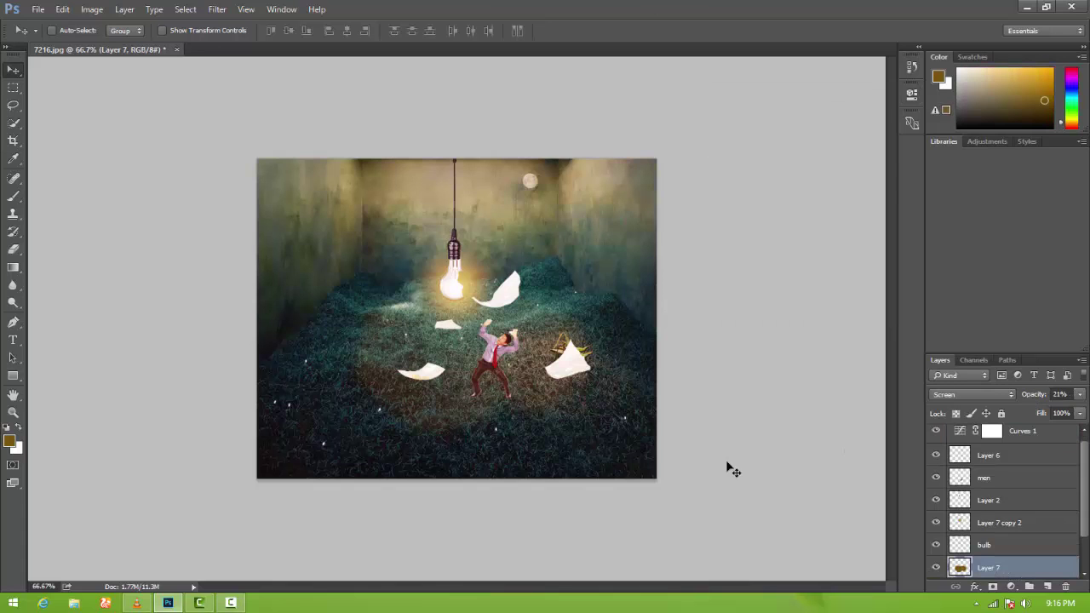
{"action": "key", "text": "e"}
{"action": "key", "text": "bracketright"}
{"action": "key", "text": "bracketright"}
{"action": "key", "text": "bracketright"}
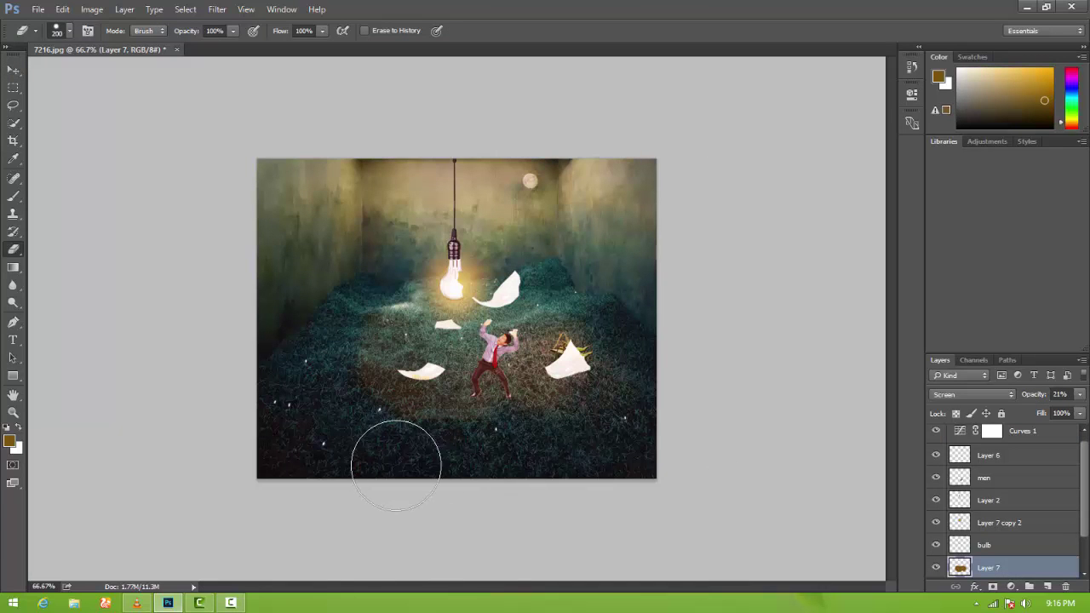
{"action": "left_click", "coordinate": [68, 31]}
{"action": "double_click", "coordinate": [117, 169]}
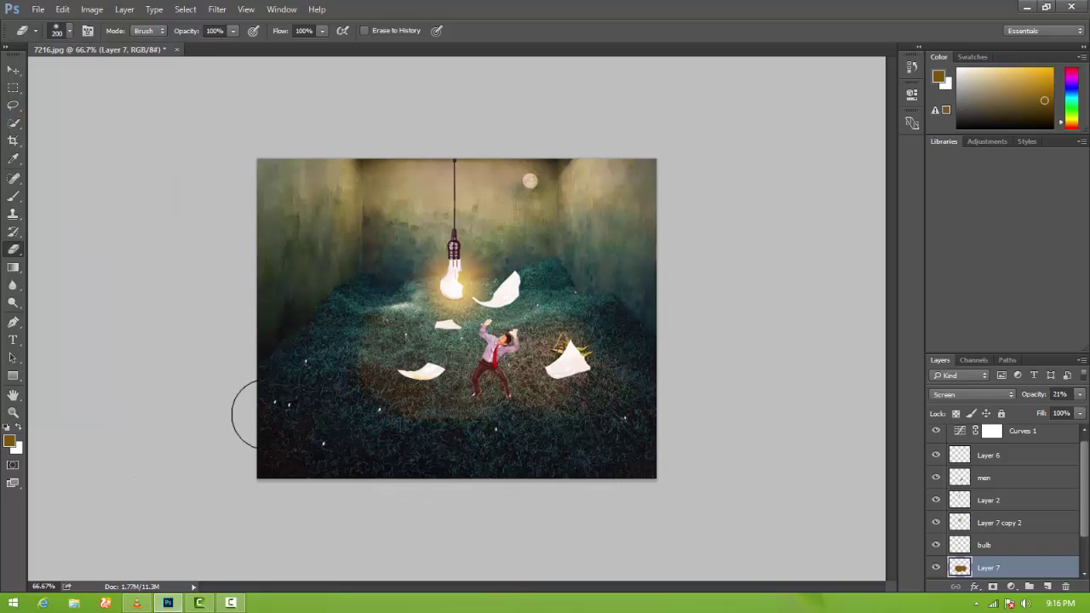
{"action": "left_click_drag", "start_coordinate": [359, 480], "coordinate": [297, 426]}
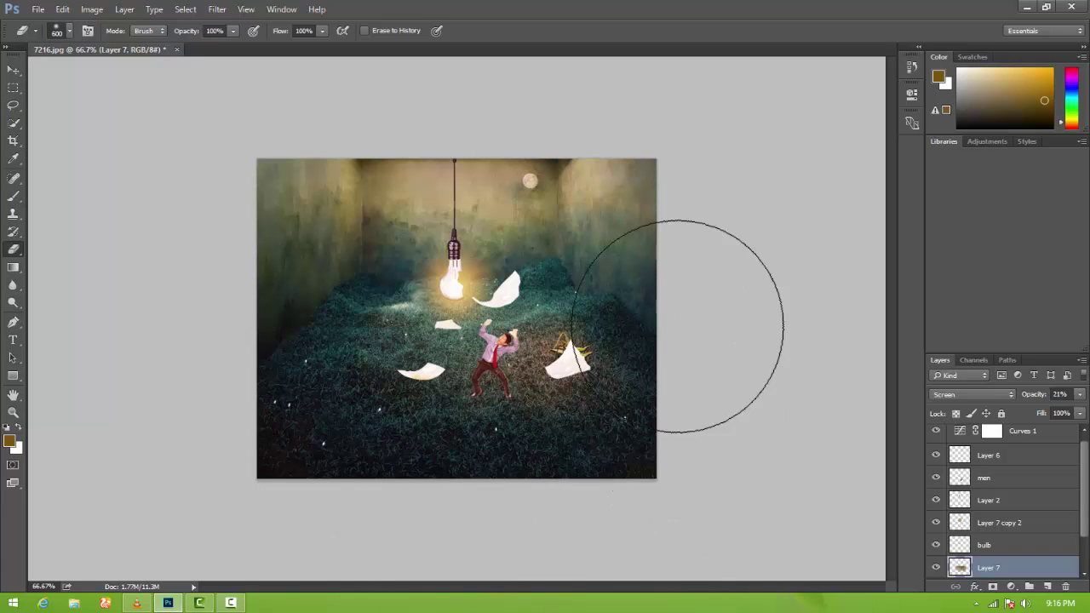
{"action": "left_click", "coordinate": [12, 70]}
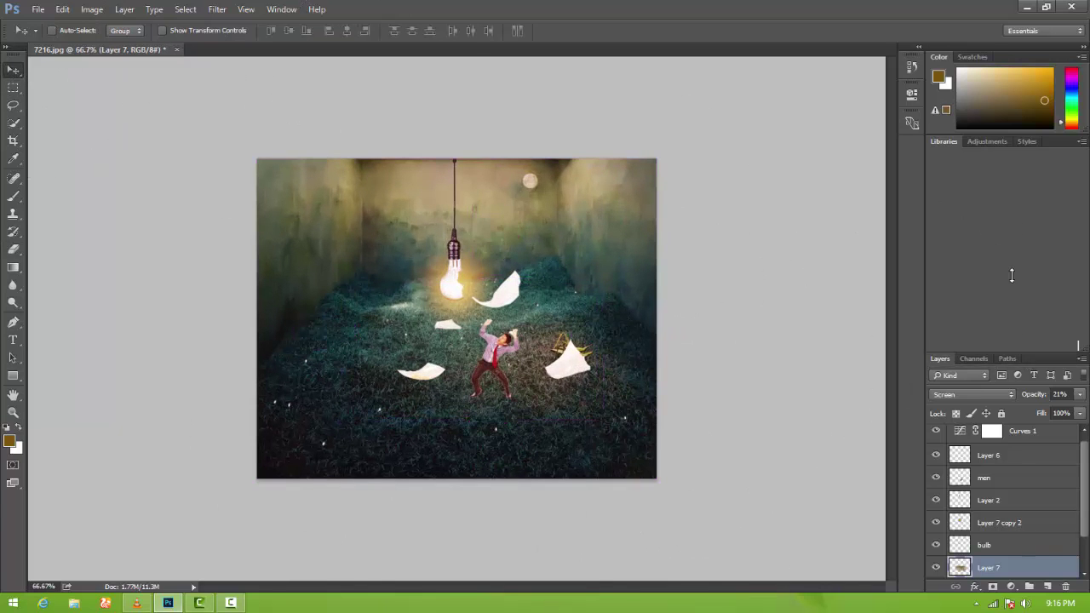
{"action": "key", "text": "ctrl+shift+alt+e"}
Step: In Camera Raw, raise Exposure to +0.40 and Whites to +17, with slight contrast and clarity
{"action": "key", "text": "ctrl+shift+a"}
{"action": "left_click", "coordinate": [787, 302]}
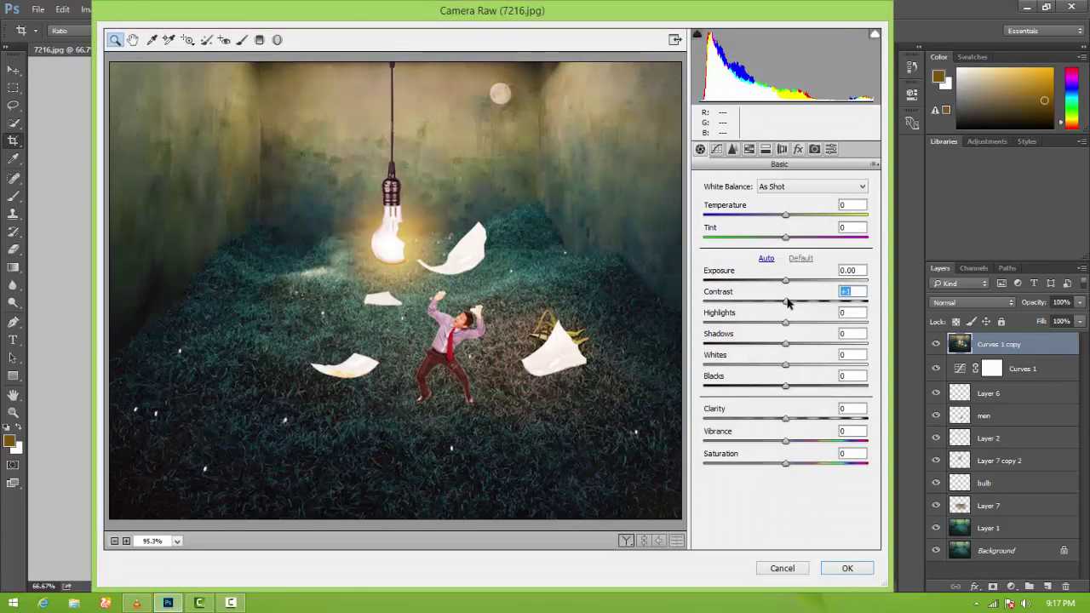
{"action": "left_click_drag", "start_coordinate": [786, 421], "coordinate": [790, 420]}
{"action": "left_click_drag", "start_coordinate": [786, 323], "coordinate": [793, 323]}
{"action": "left_click_drag", "start_coordinate": [785, 281], "coordinate": [792, 289]}
{"action": "mouse_move", "coordinate": [788, 365]}
{"action": "left_mouse_down"}
{"action": "mouse_move", "coordinate": [802, 364]}
{"action": "mouse_move", "coordinate": [744, 339]}
{"action": "left_mouse_up"}
Step: Shift Yellows hue to about -28 and Purples to -23, add a -33 vignette, and apply
{"action": "left_click", "coordinate": [749, 149]}
{"action": "mouse_move", "coordinate": [785, 294]}
{"action": "left_mouse_down"}
{"action": "mouse_move", "coordinate": [761, 293]}
{"action": "mouse_move", "coordinate": [797, 270]}
{"action": "left_mouse_up"}
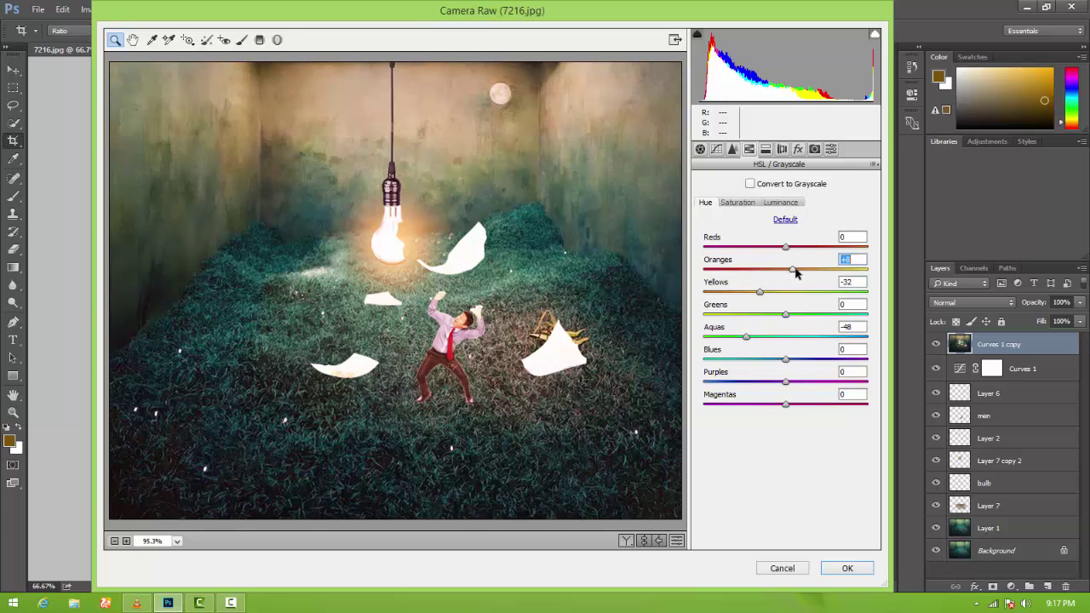
{"action": "mouse_move", "coordinate": [784, 383]}
{"action": "left_mouse_down"}
{"action": "mouse_move", "coordinate": [757, 377]}
{"action": "mouse_move", "coordinate": [818, 397]}
{"action": "mouse_move", "coordinate": [816, 418]}
{"action": "left_mouse_up"}
{"action": "left_click", "coordinate": [798, 150]}
{"action": "left_click_drag", "start_coordinate": [704, 464], "coordinate": [838, 464]}
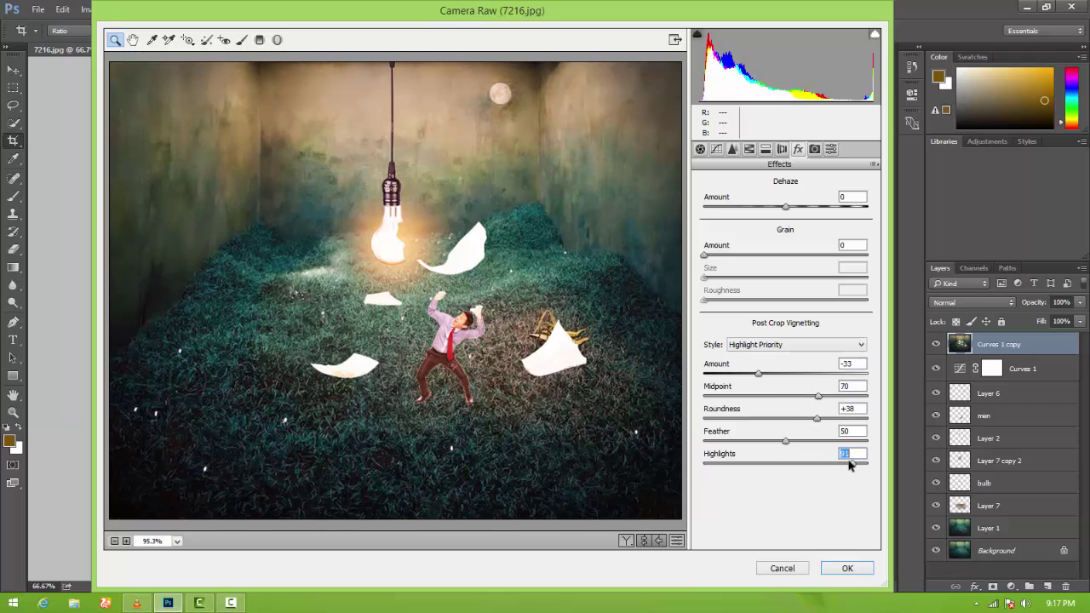
{"action": "left_click", "coordinate": [847, 568]}
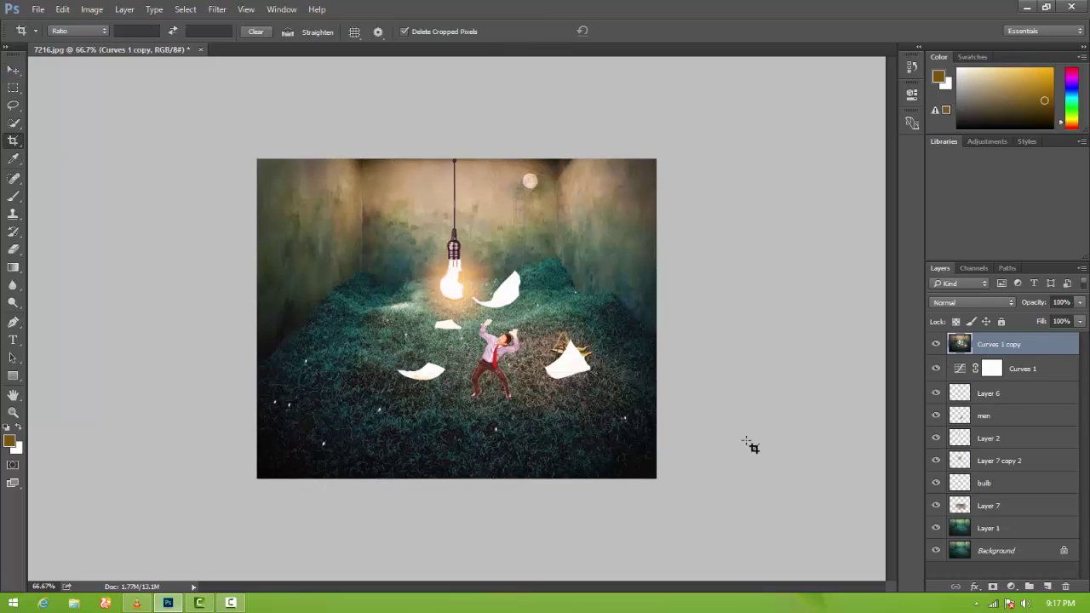
Step: Apply a small-radius Gaussian Blur to Layer 1, the grassy room backdrop
{"action": "left_click", "coordinate": [982, 529]}
{"action": "left_click", "coordinate": [217, 9]}
{"action": "mouse_move", "coordinate": [223, 159]}
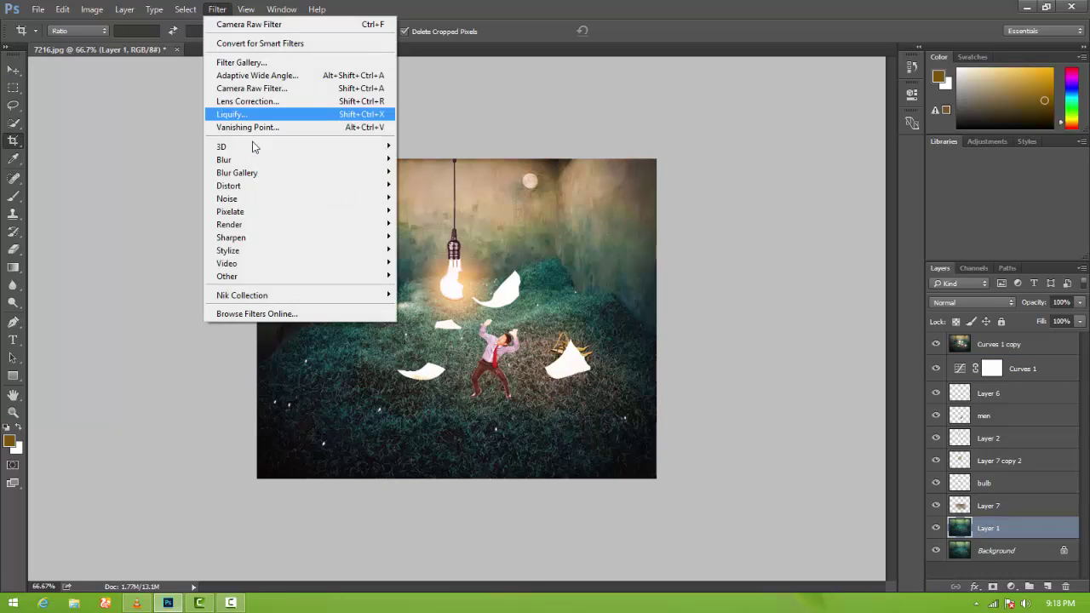
{"action": "left_click", "coordinate": [433, 211]}
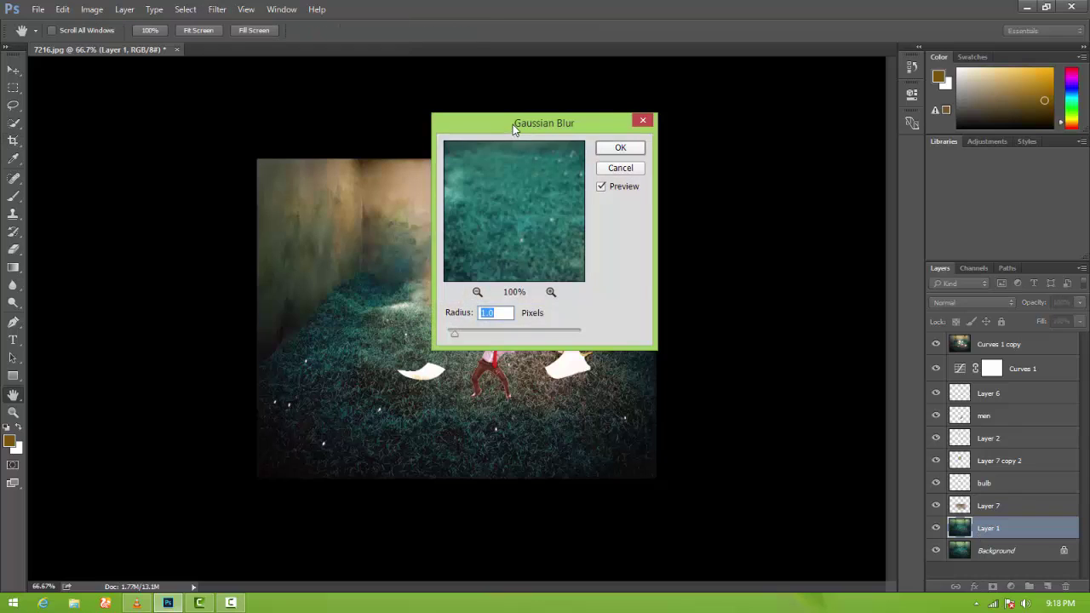
{"action": "left_click_drag", "start_coordinate": [514, 119], "coordinate": [635, 123]}
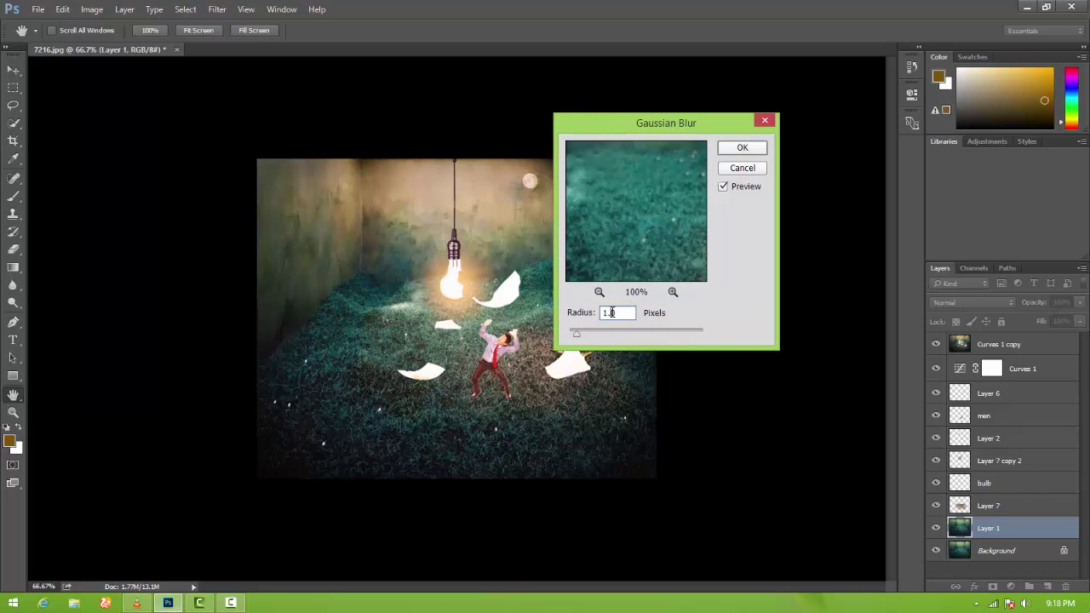
{"action": "type", "text": "1.8"}
{"action": "key", "text": "Return"}
{"action": "key", "text": "c"}
{"action": "scroll", "coordinate": [604, 314], "scroll_direction": "up", "scroll_amount": 2}
{"action": "scroll", "coordinate": [596, 314], "scroll_direction": "down", "scroll_amount": 2}
Step: Pick the Blur tool at brush size 50 and select the merged Curves 1 copy layer
{"action": "scroll", "coordinate": [565, 312], "scroll_direction": "up", "scroll_amount": 1}
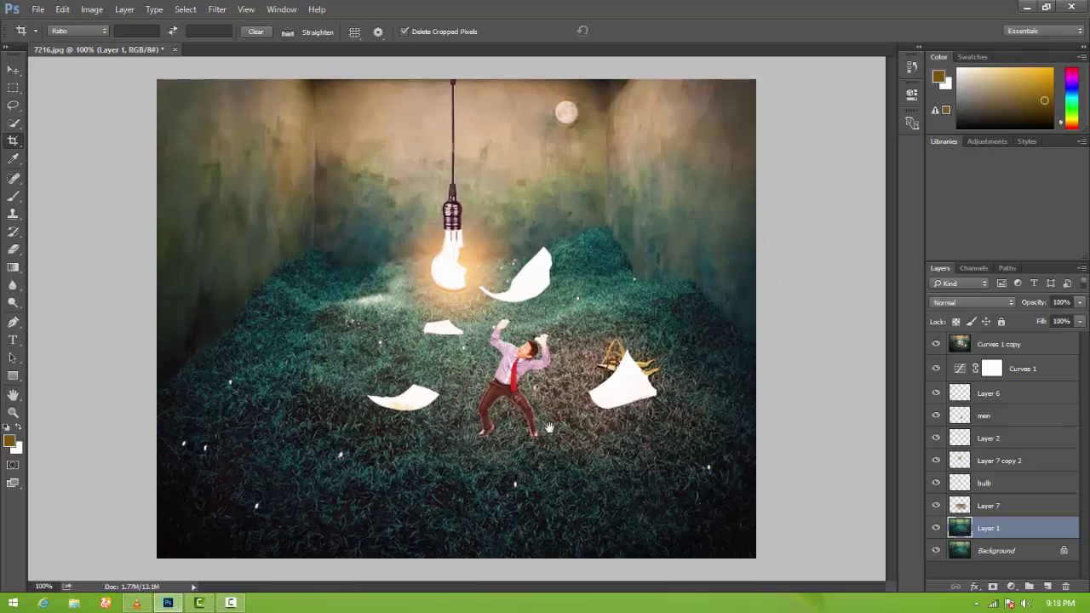
{"action": "left_click", "coordinate": [984, 483]}
{"action": "left_click", "coordinate": [12, 284]}
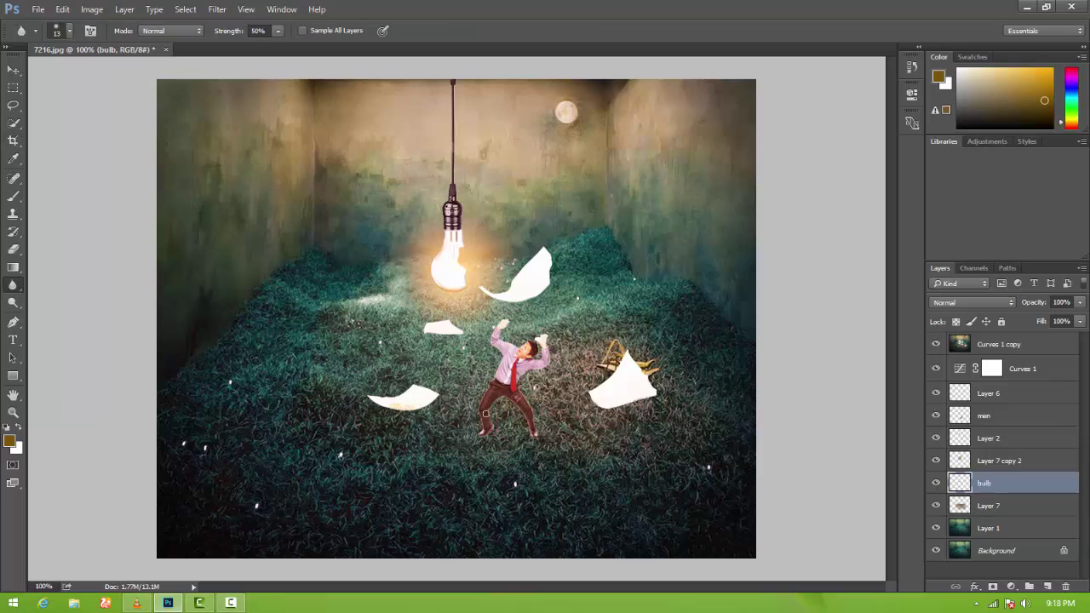
{"action": "left_click", "coordinate": [985, 419]}
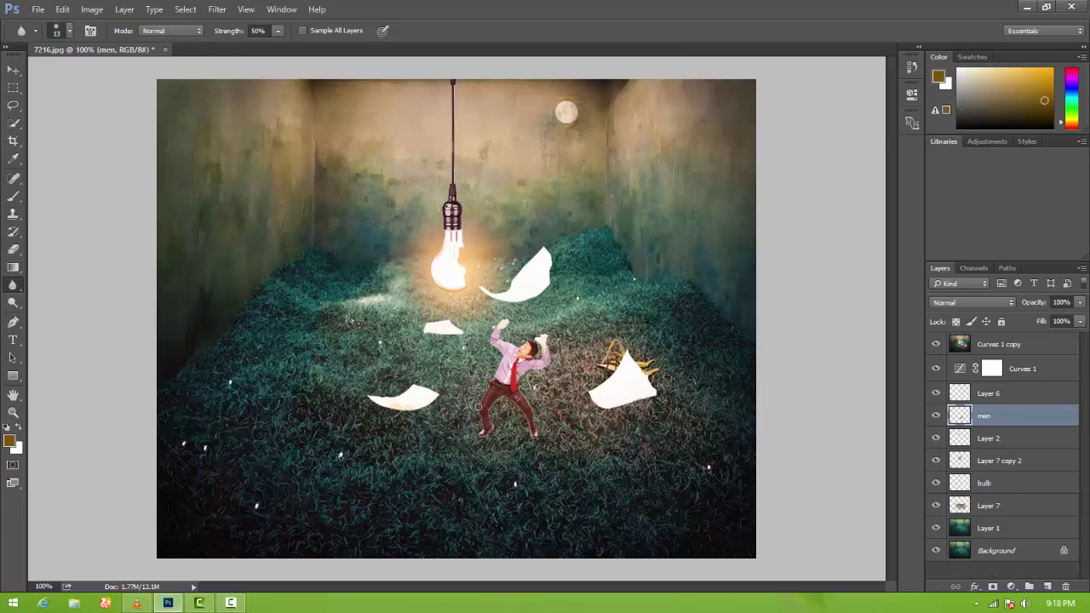
{"action": "key", "text": "bracketright"}
{"action": "key", "text": "bracketright"}
{"action": "key", "text": "bracketright"}
{"action": "left_click", "coordinate": [1001, 349]}
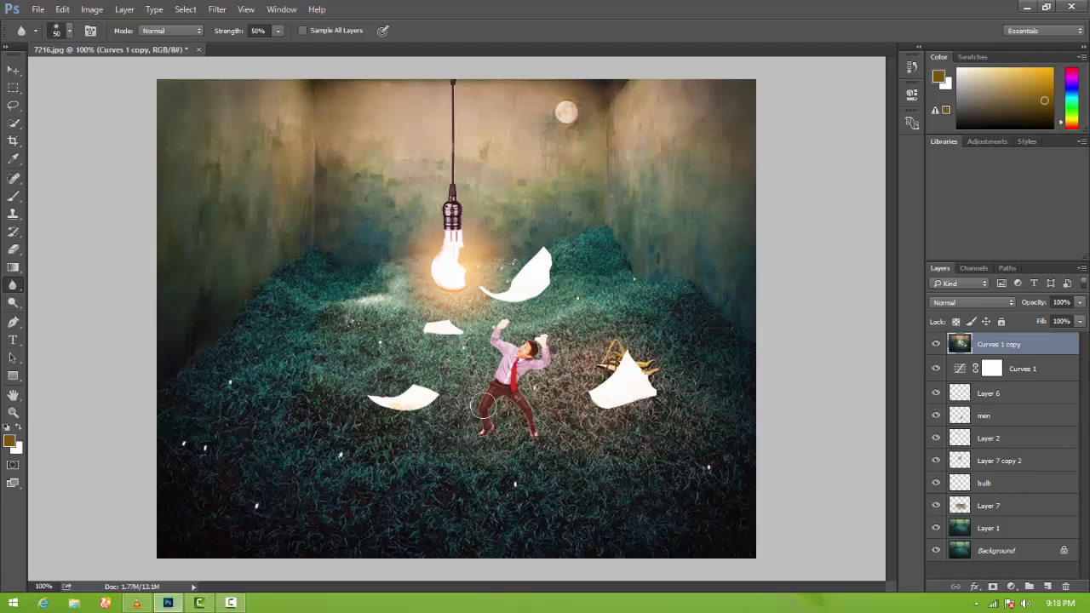
Step: Soften the edge of the man's raised hand with an 18%-strength, size-40 blur brush
{"action": "left_click_drag", "start_coordinate": [235, 34], "coordinate": [210, 34]}
{"action": "key", "text": "bracketleft"}
{"action": "left_click_drag", "start_coordinate": [552, 348], "coordinate": [543, 337]}
{"action": "left_click", "coordinate": [13, 178]}
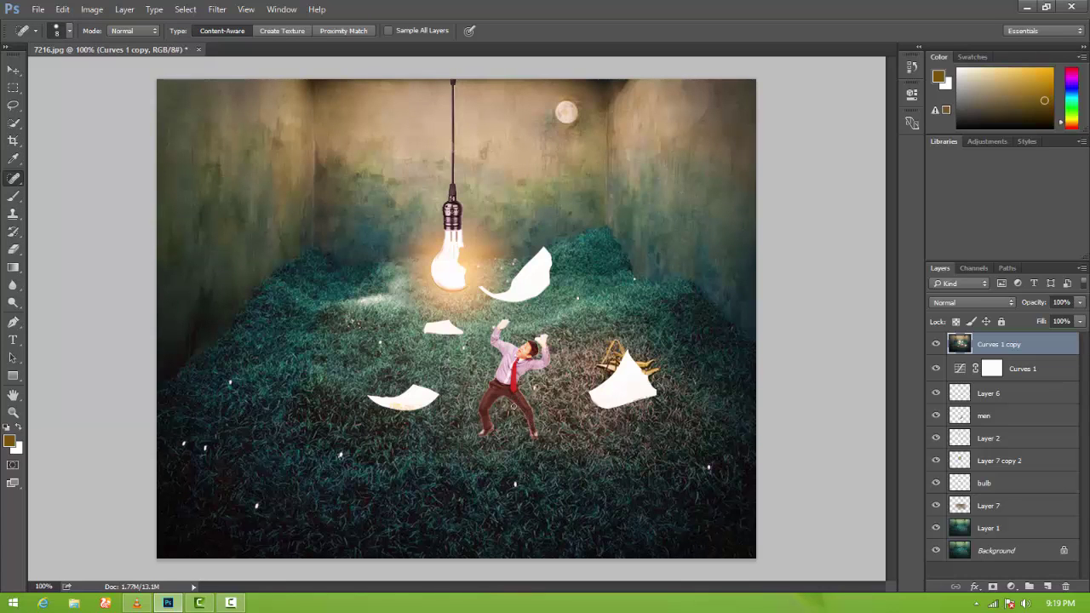
{"action": "key", "text": "ctrl+minus"}
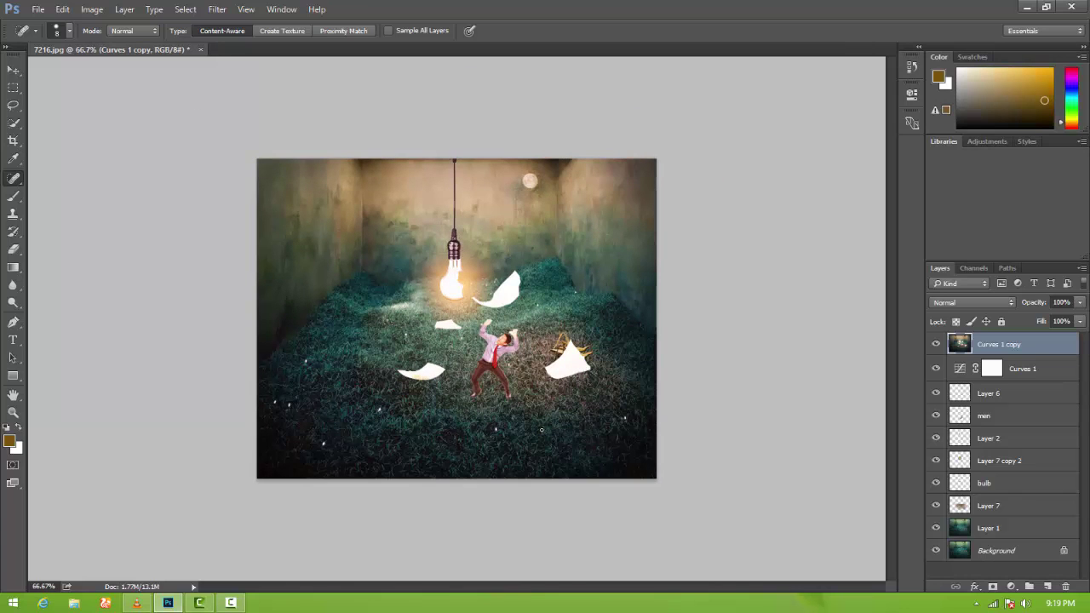